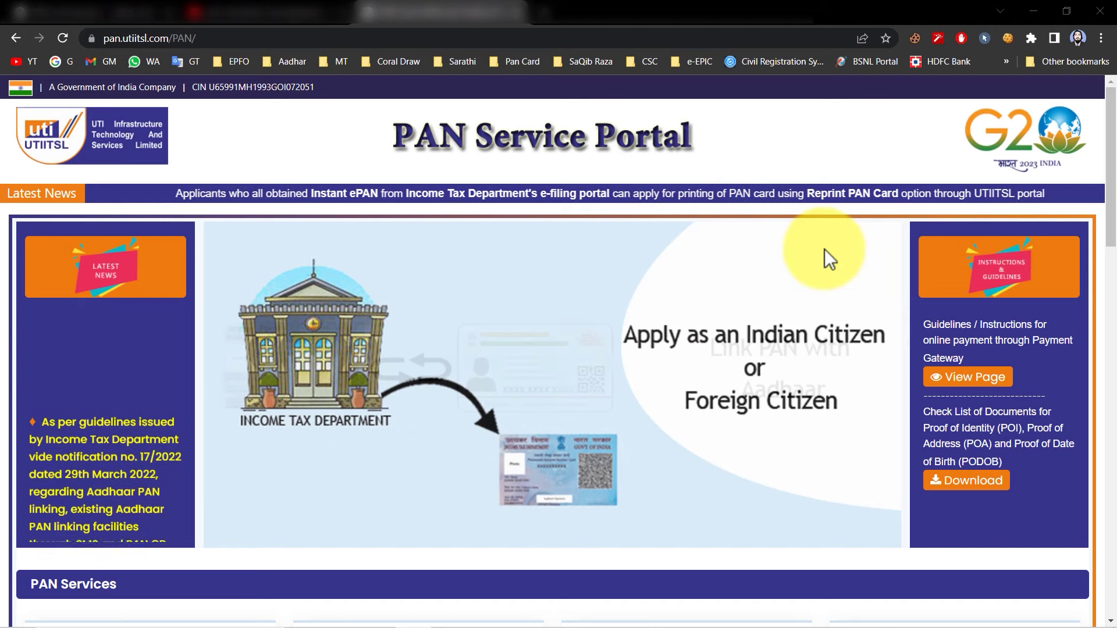
# Open the Change/Correction in PAN Card details application form from PAN Services
pyautogui.scroll(-6, 744, 288)
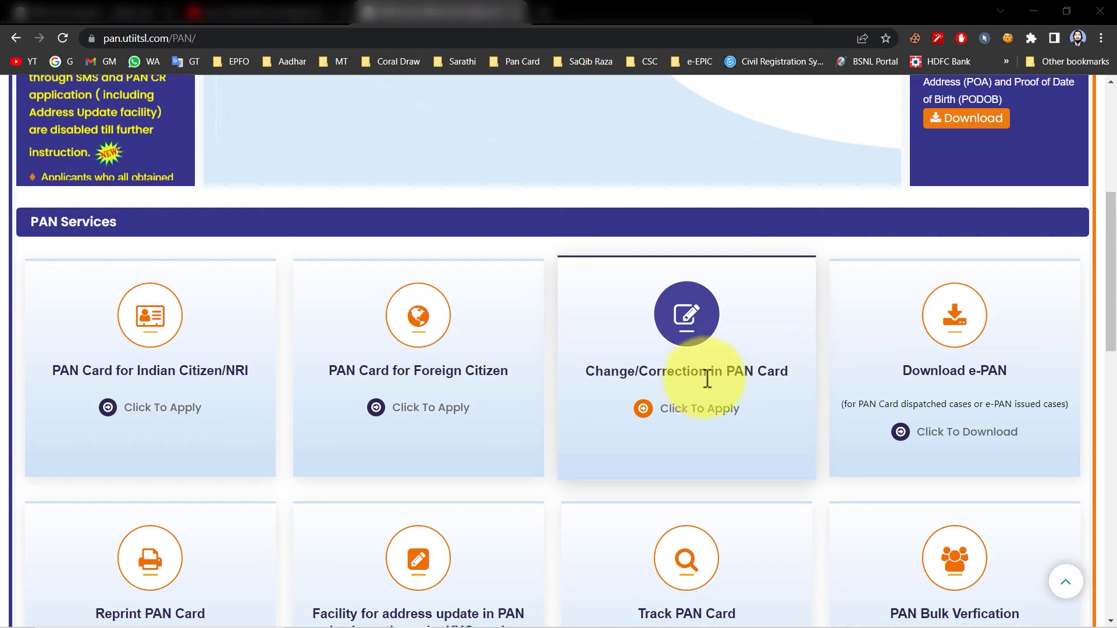
pyautogui.click(694, 409)
pyautogui.scroll(-5, 723, 355)
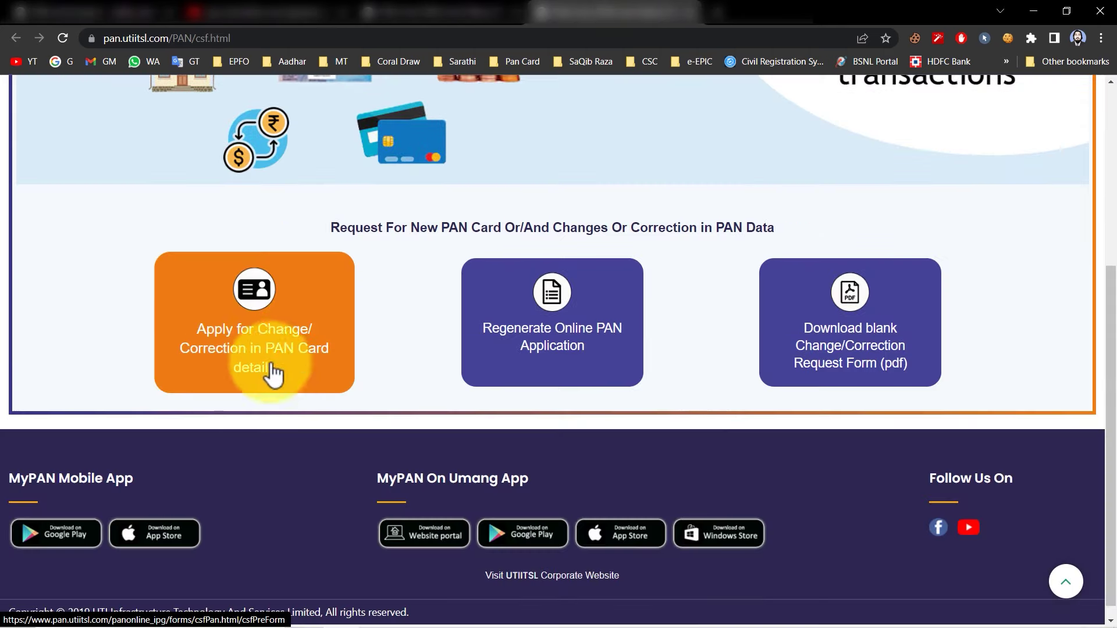
pyautogui.click(270, 350)
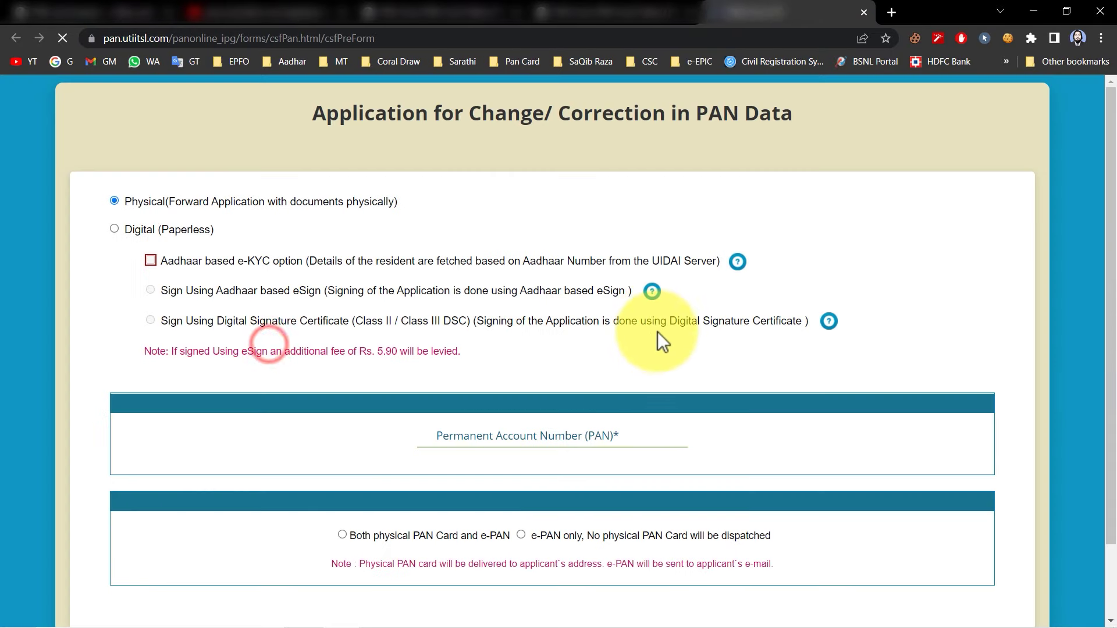
# Choose Digital (Paperless) mode with 'Sign Using Aadhaar based eSign'
pyautogui.scroll(-2, 650, 315)
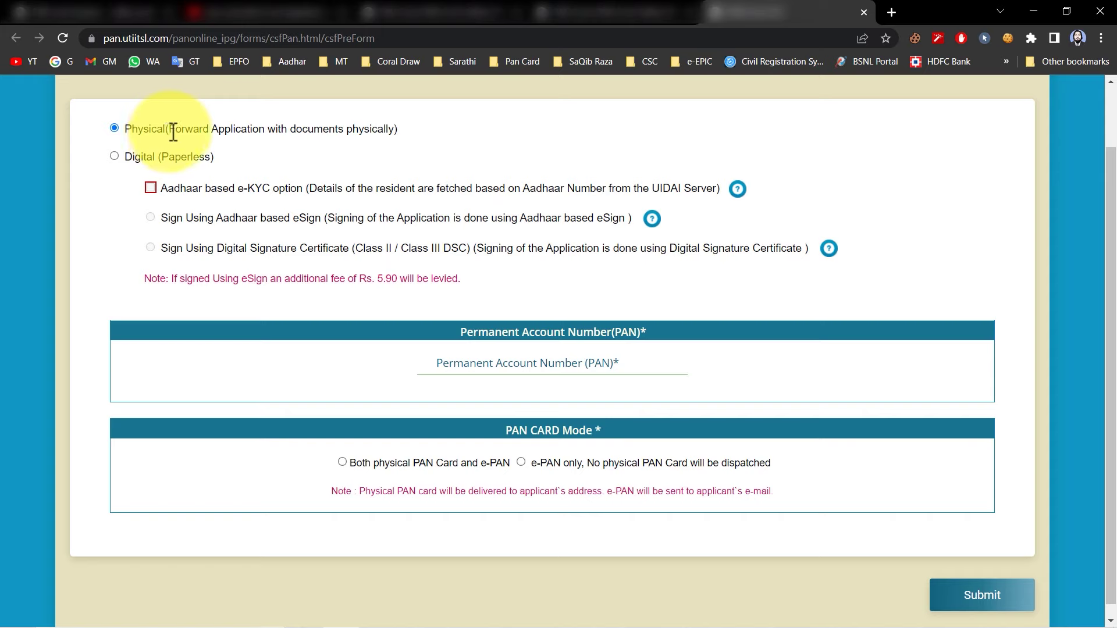
pyautogui.click(137, 156)
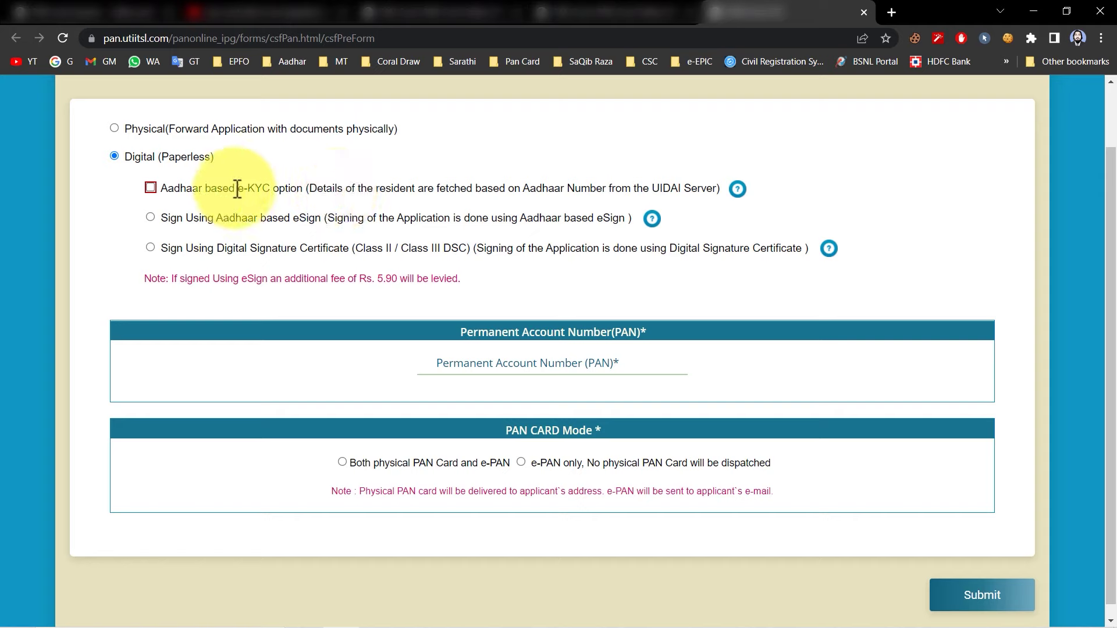
pyautogui.click(150, 218)
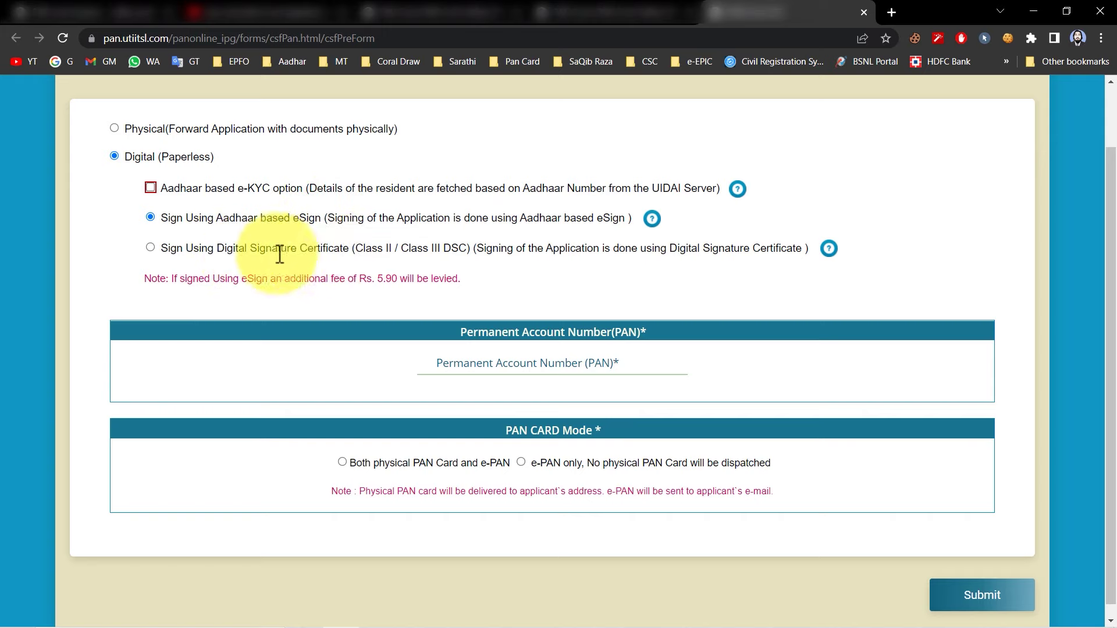
pyautogui.moveTo(216, 248); pyautogui.dragTo(349, 250)
pyautogui.click(350, 251)
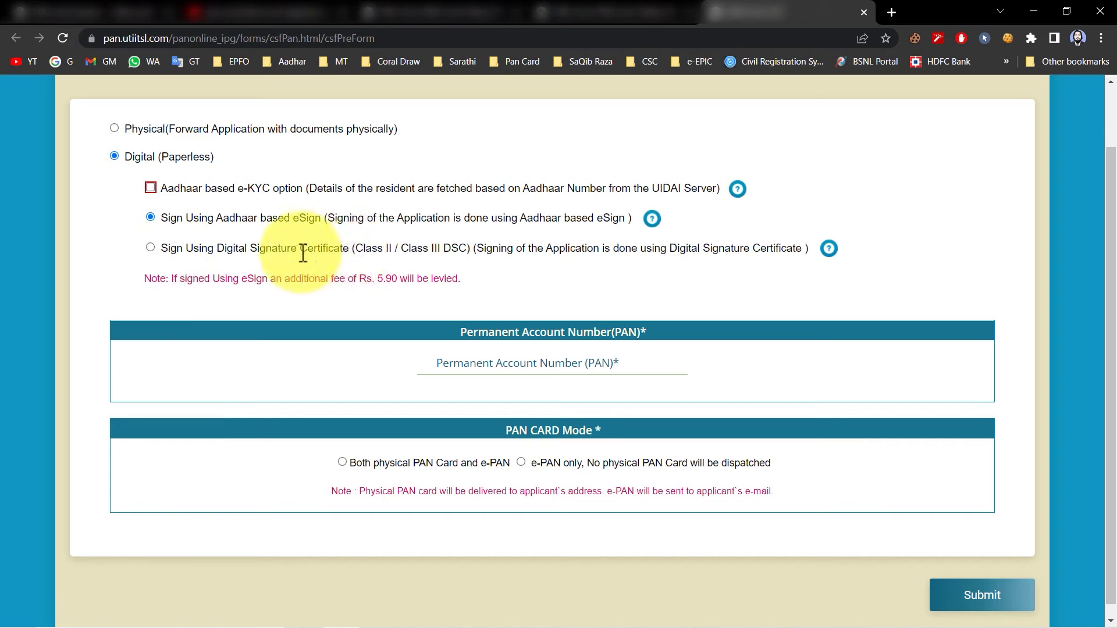
# Enter and confirm the PAN, request both physical PAN card and e-PAN, then submit
pyautogui.click(514, 365)
pyautogui.hotkey('ctrl', 'v')
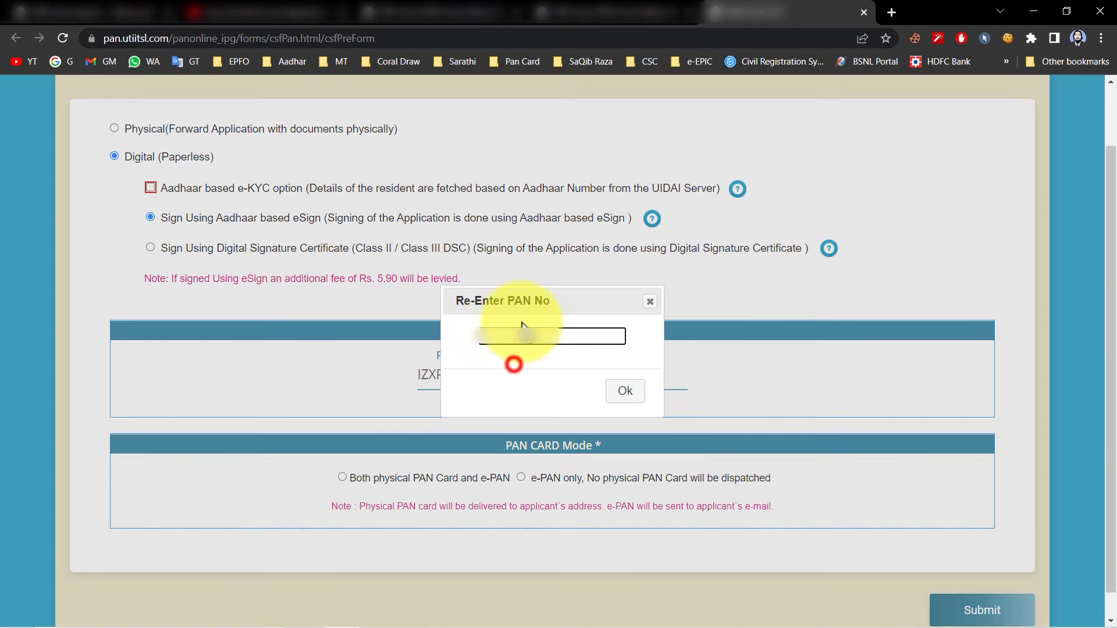
pyautogui.click(524, 336)
pyautogui.hotkey('ctrl', 'v')
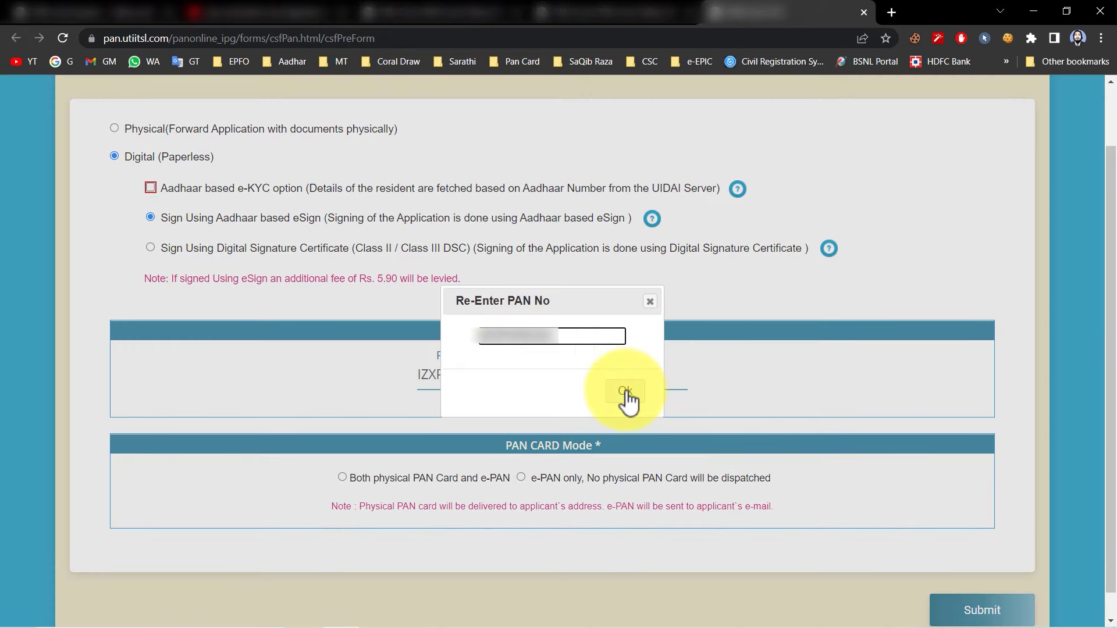
pyautogui.click(627, 394)
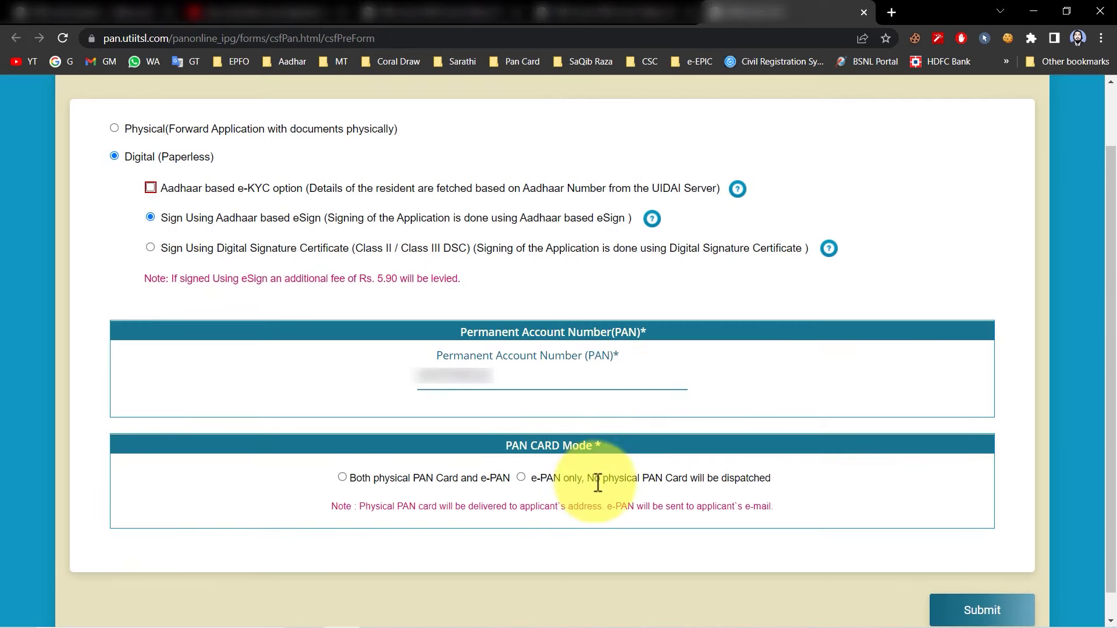
pyautogui.click(342, 477)
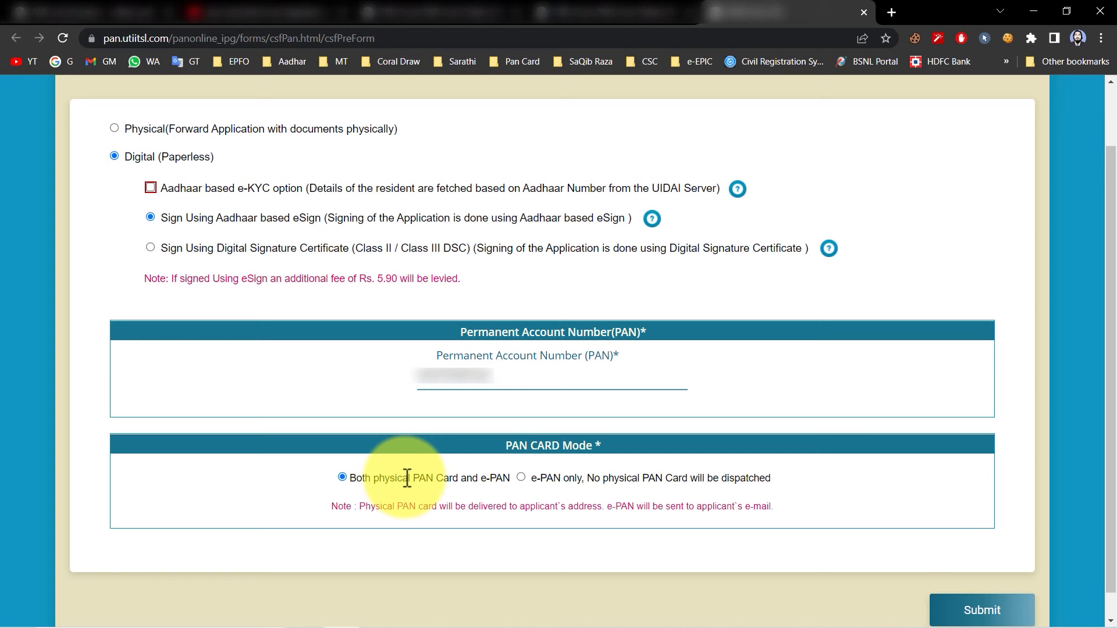
pyautogui.click(979, 610)
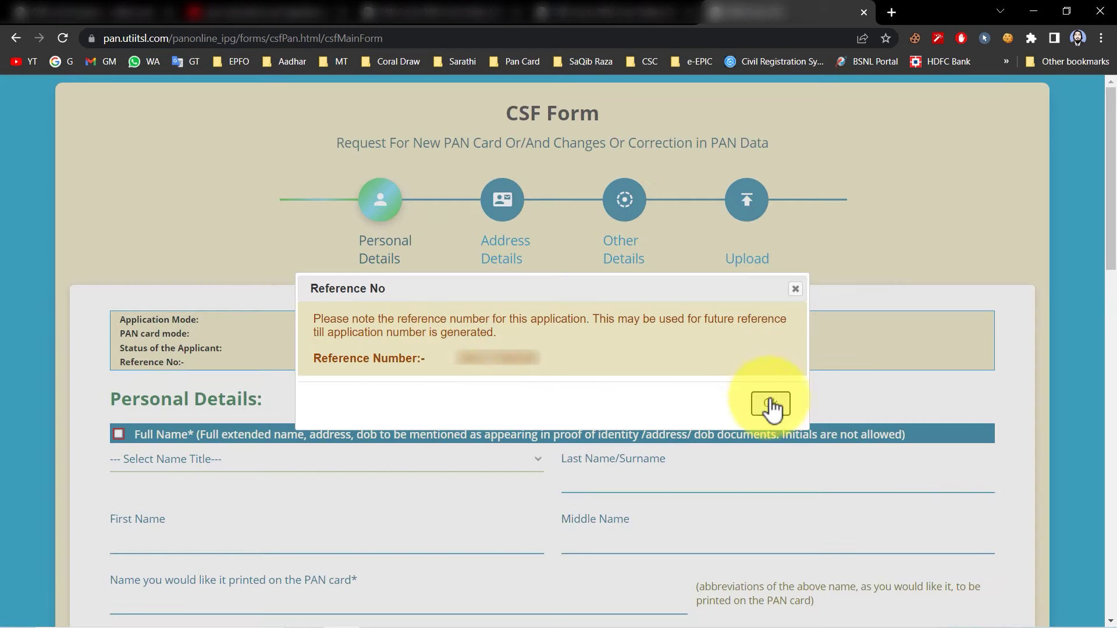
# Dismiss the reference number notice and select SHRI as the name title
pyautogui.click(771, 403)
pyautogui.scroll(-5, 774, 401)
pyautogui.click(242, 168)
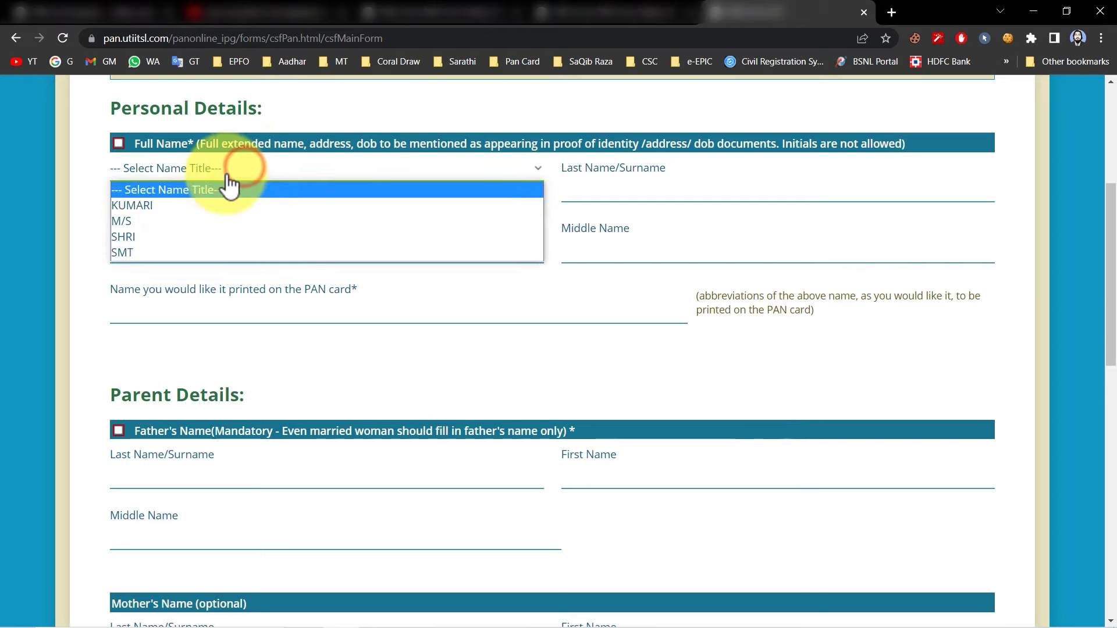
pyautogui.click(163, 237)
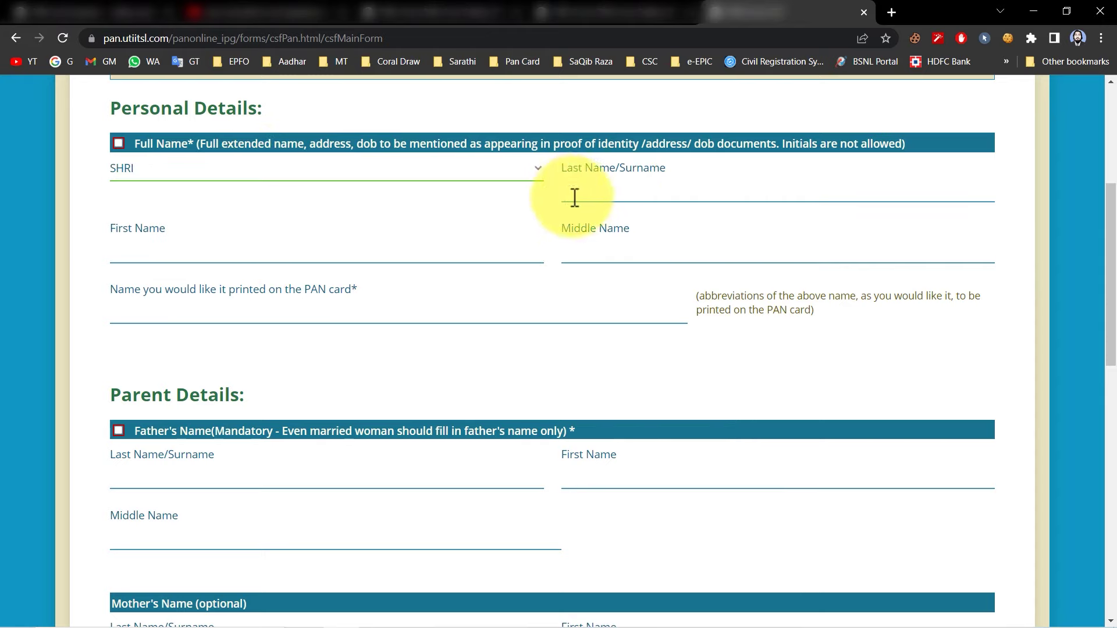
pyautogui.click(661, 200)
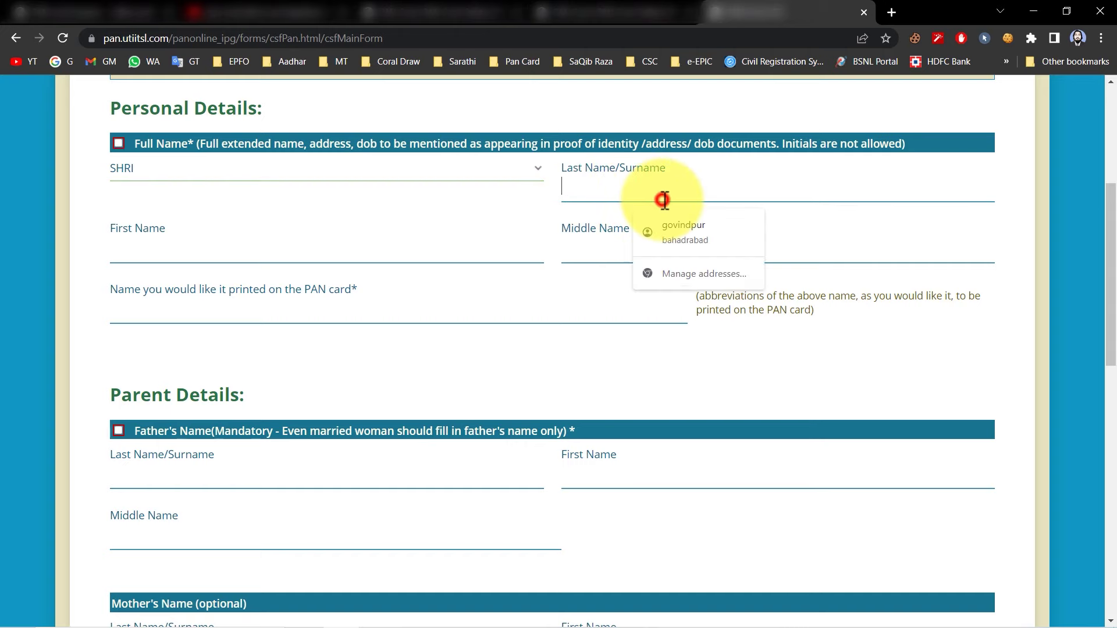
pyautogui.scroll(-5, 186, 233)
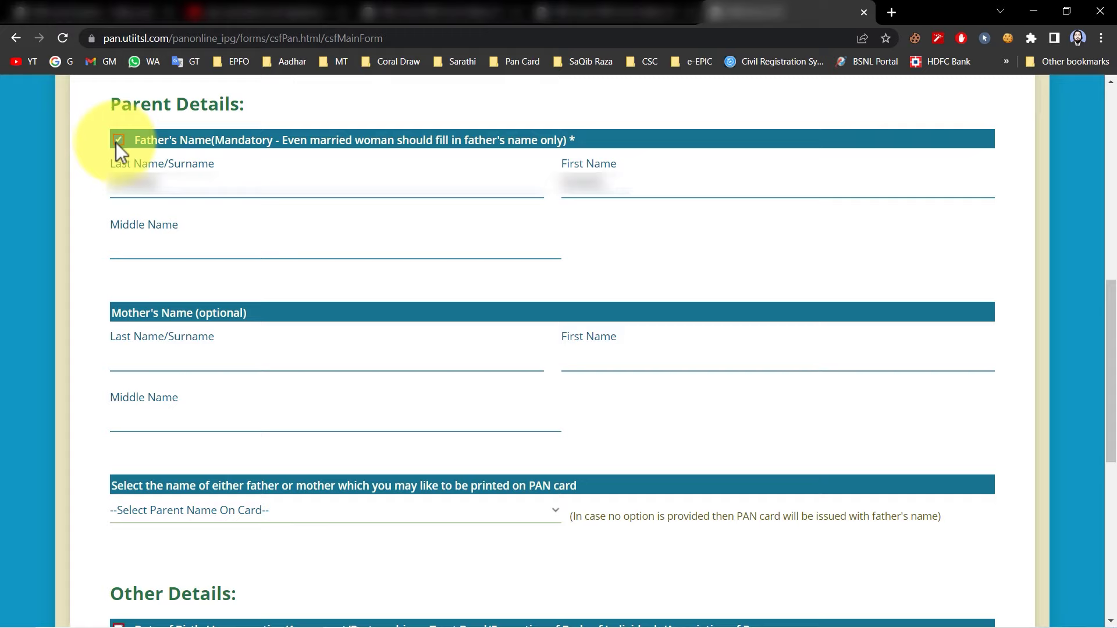
# Mark the father's name for correction and print the father's name on the card
pyautogui.click(120, 140)
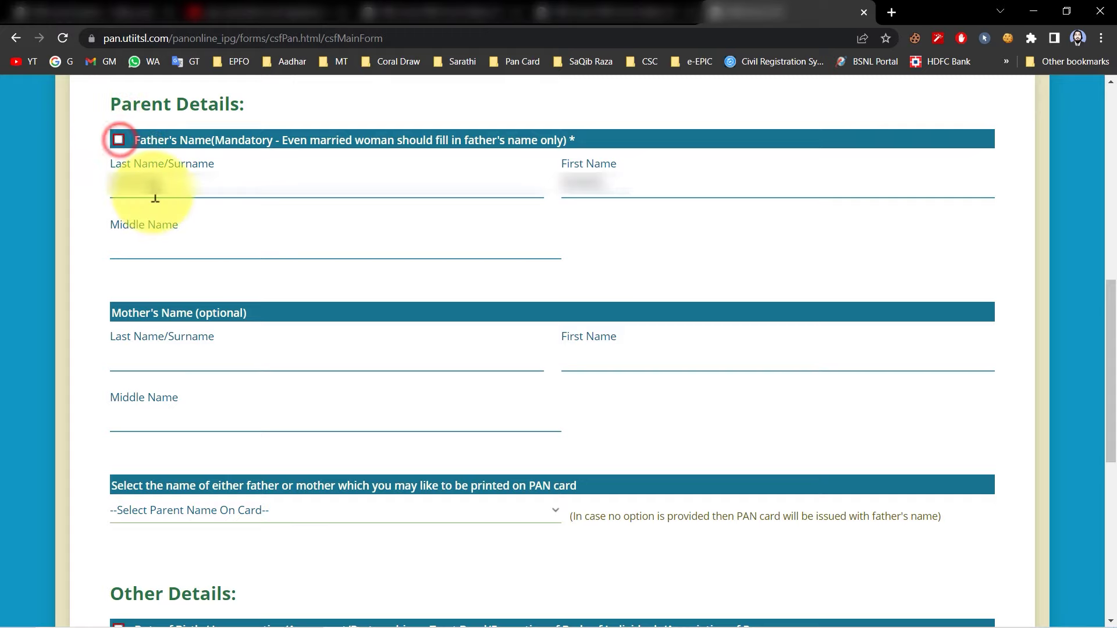
pyautogui.scroll(-3, 175, 174)
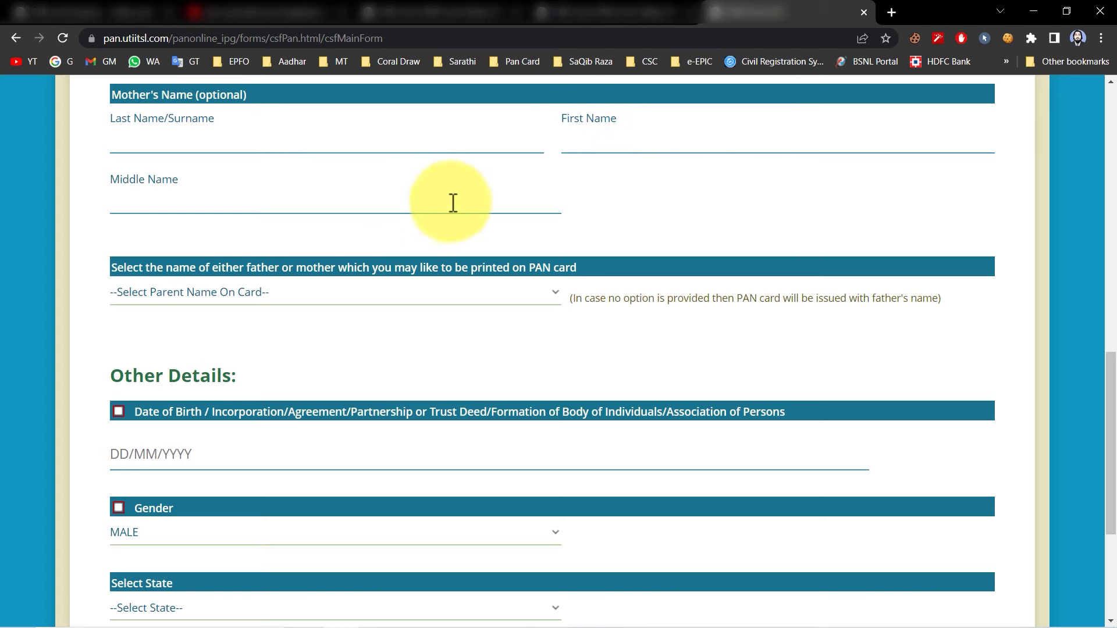
pyautogui.scroll(-1, 408, 210)
pyautogui.click(245, 222)
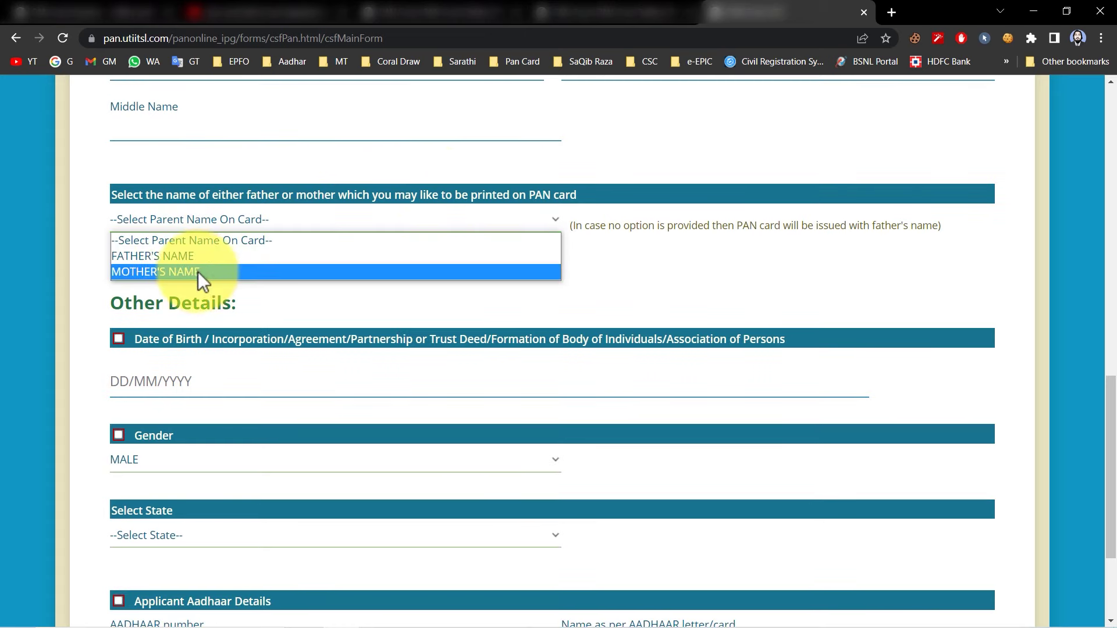
pyautogui.click(174, 256)
pyautogui.scroll(-3, 152, 205)
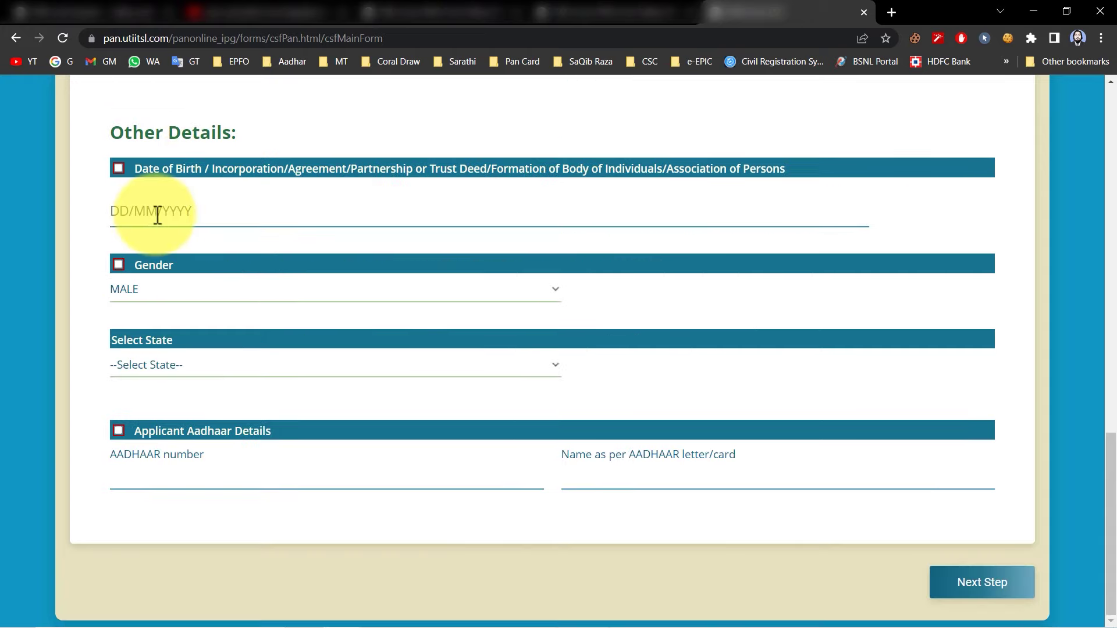
# Set date of birth 01/01/2002, gender MALE and state UTTAR PRADESH
pyautogui.click(156, 213)
pyautogui.click(233, 249)
pyautogui.click(204, 289)
pyautogui.click(201, 285)
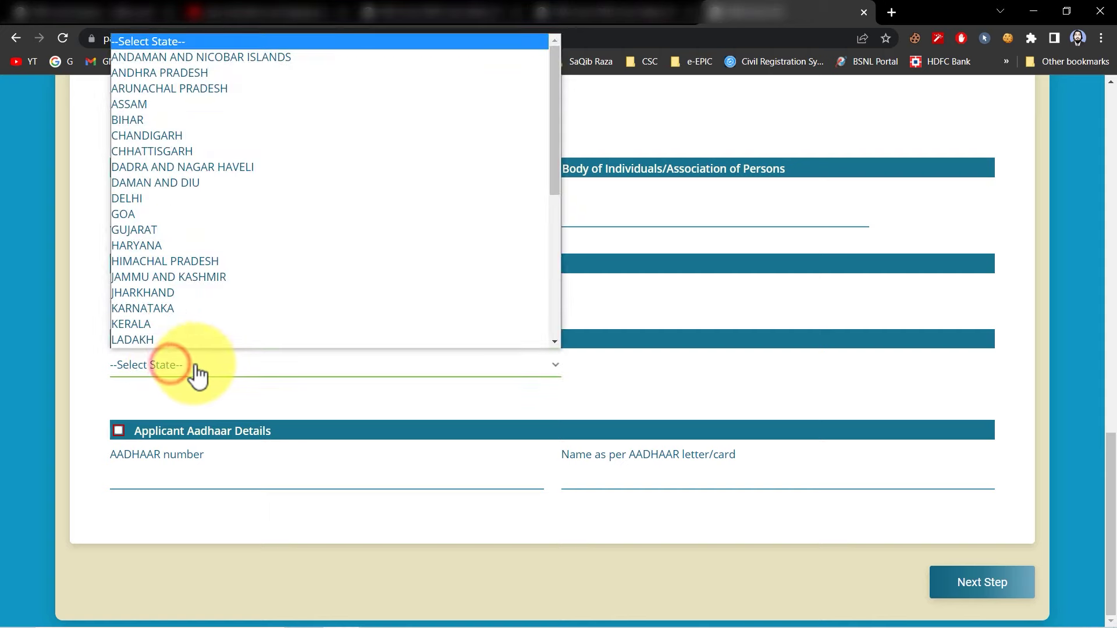
pyautogui.press('u')
pyautogui.press('Return')
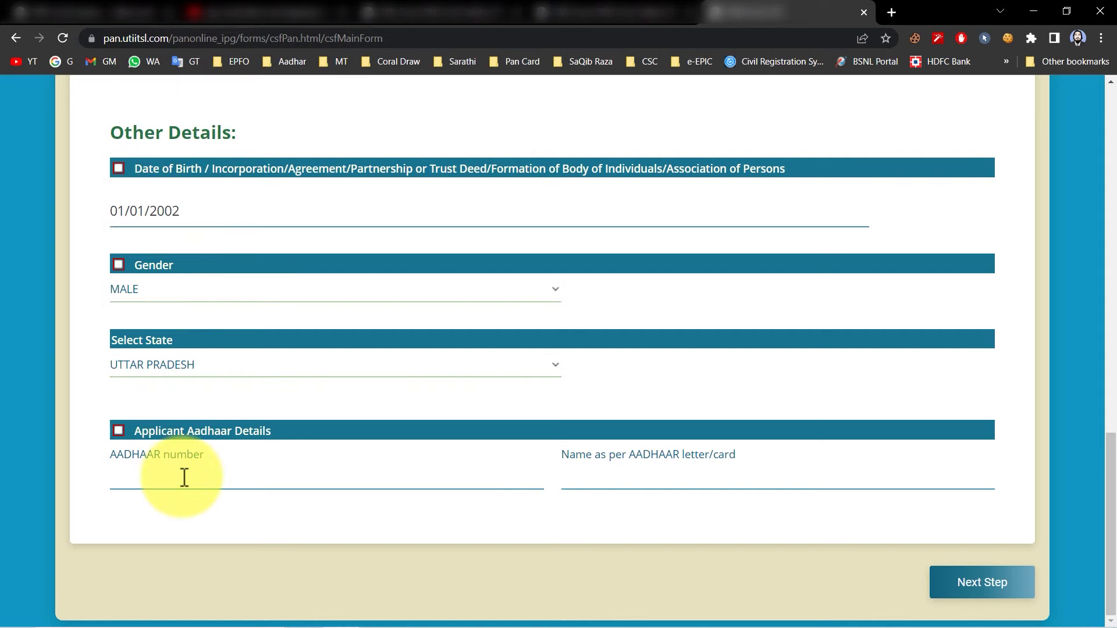
# Enter and confirm the Aadhaar number, fill the name as per Aadhaar, and continue
pyautogui.click(184, 478)
pyautogui.hotkey('ctrl', 'v')
pyautogui.hotkey('ctrl', 'v')
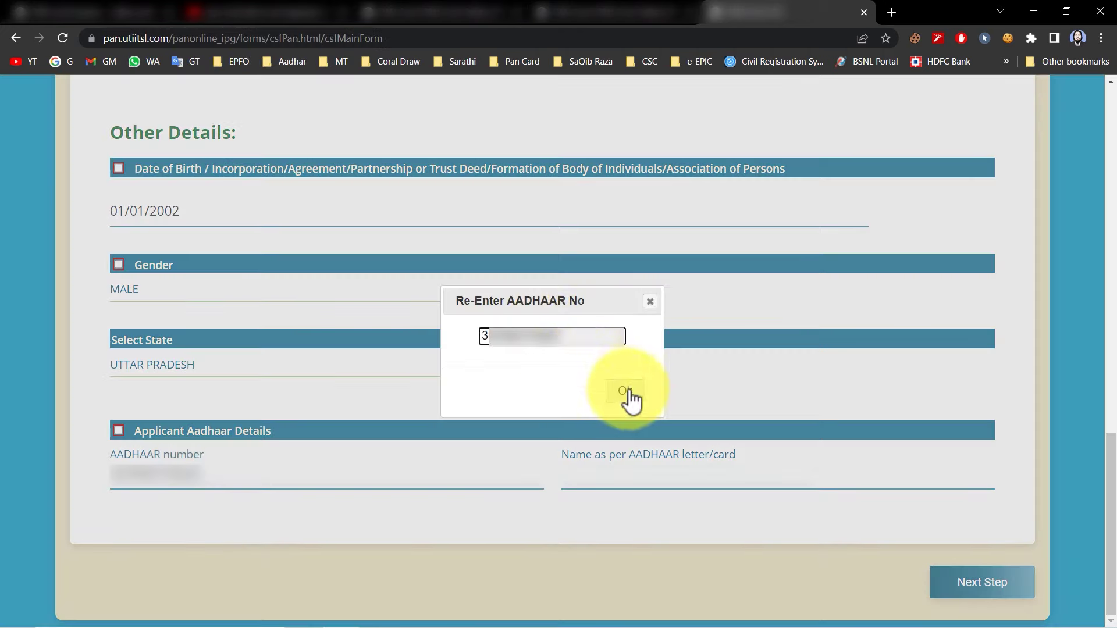
pyautogui.click(627, 398)
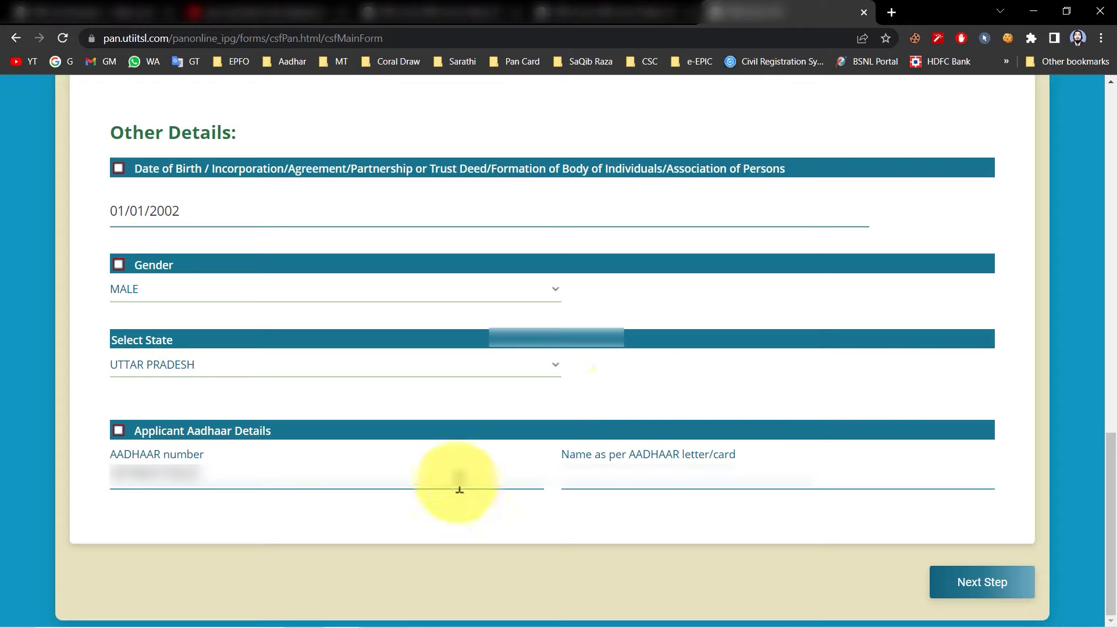
pyautogui.click(612, 488)
pyautogui.click(669, 512)
pyautogui.click(993, 589)
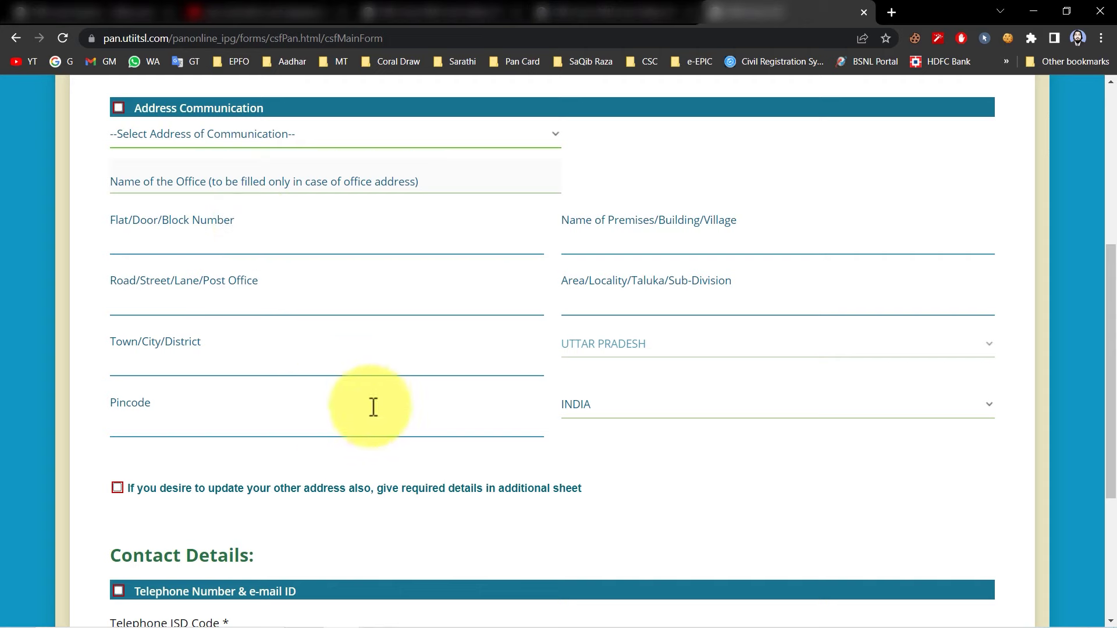
# Use RESIDENCE as communication address, set ISD code INDIA, fill the contact e-mail, and continue
pyautogui.click(253, 134)
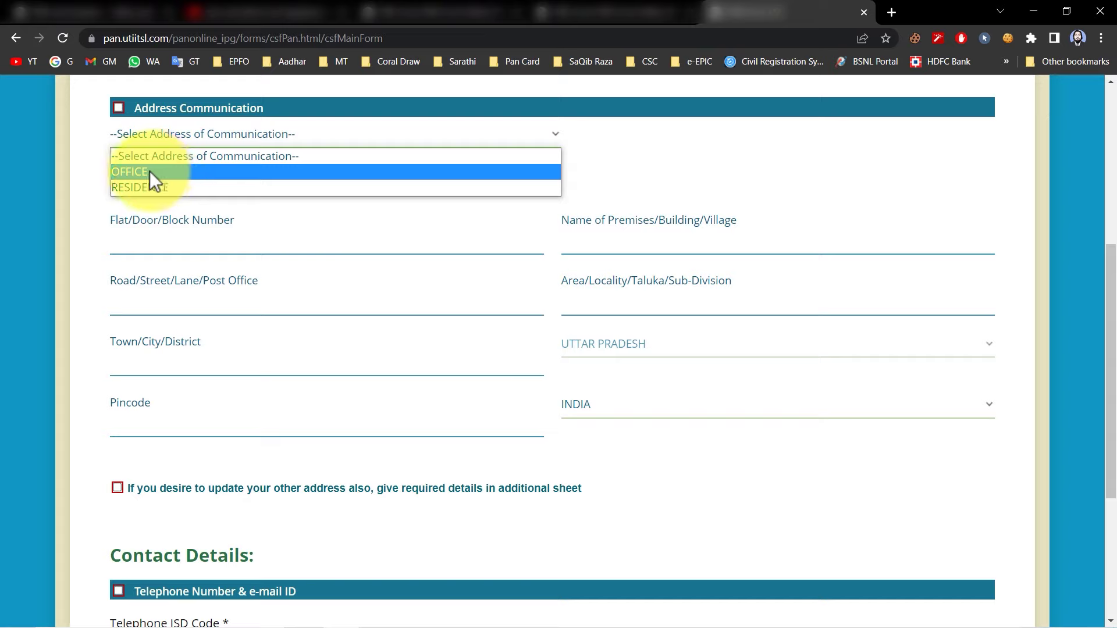
pyautogui.click(178, 187)
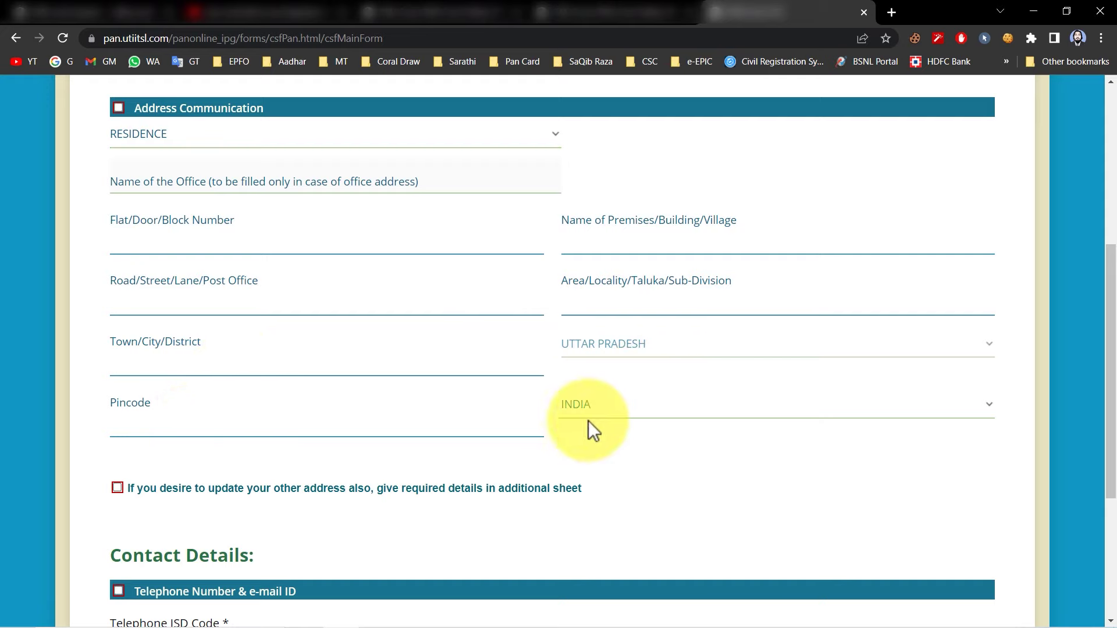
pyautogui.scroll(-4, 588, 421)
pyautogui.click(233, 399)
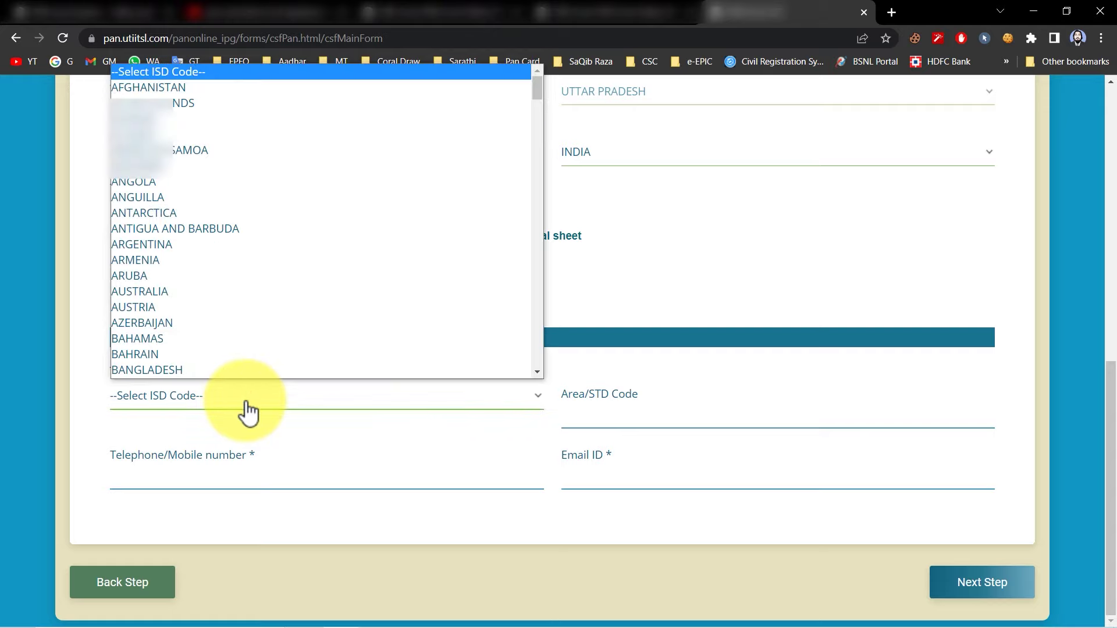
pyautogui.write('india')
pyautogui.press('Return')
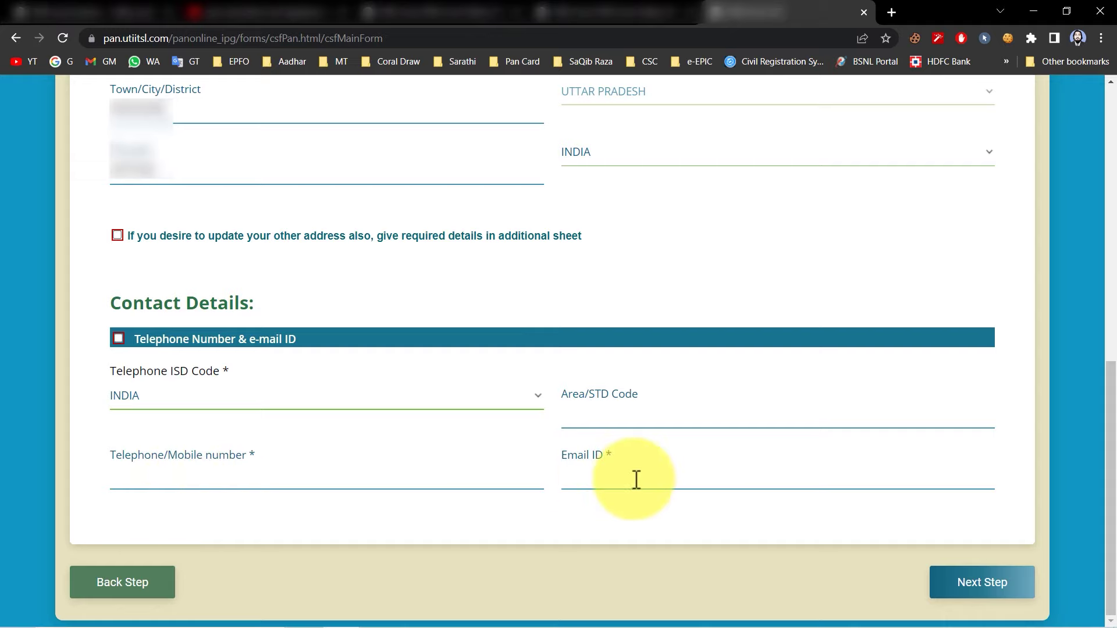
pyautogui.click(332, 477)
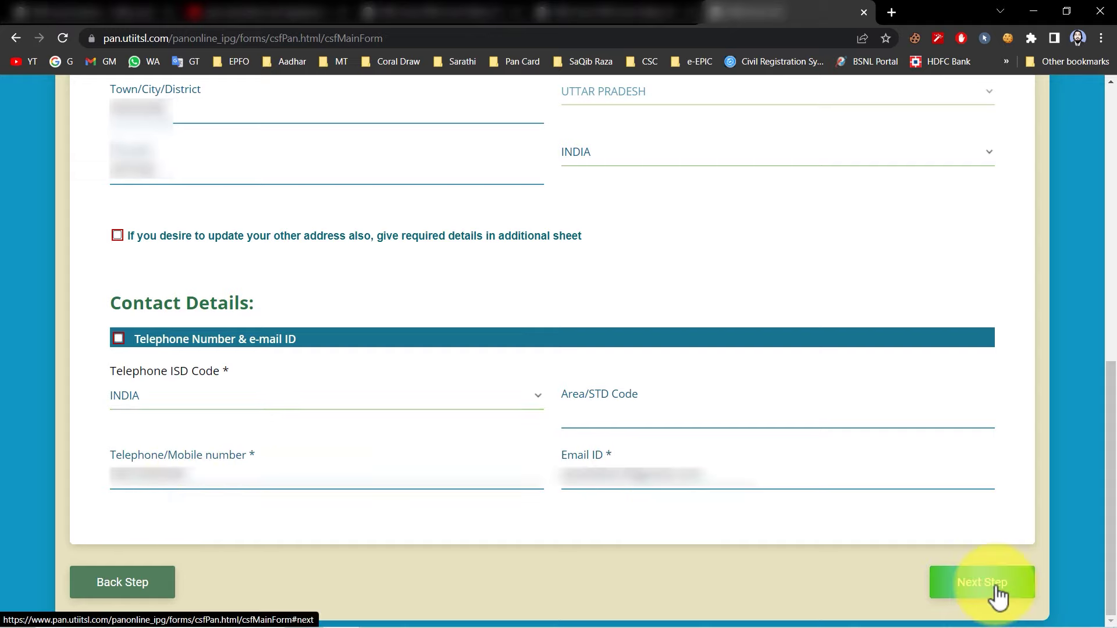
pyautogui.click(997, 588)
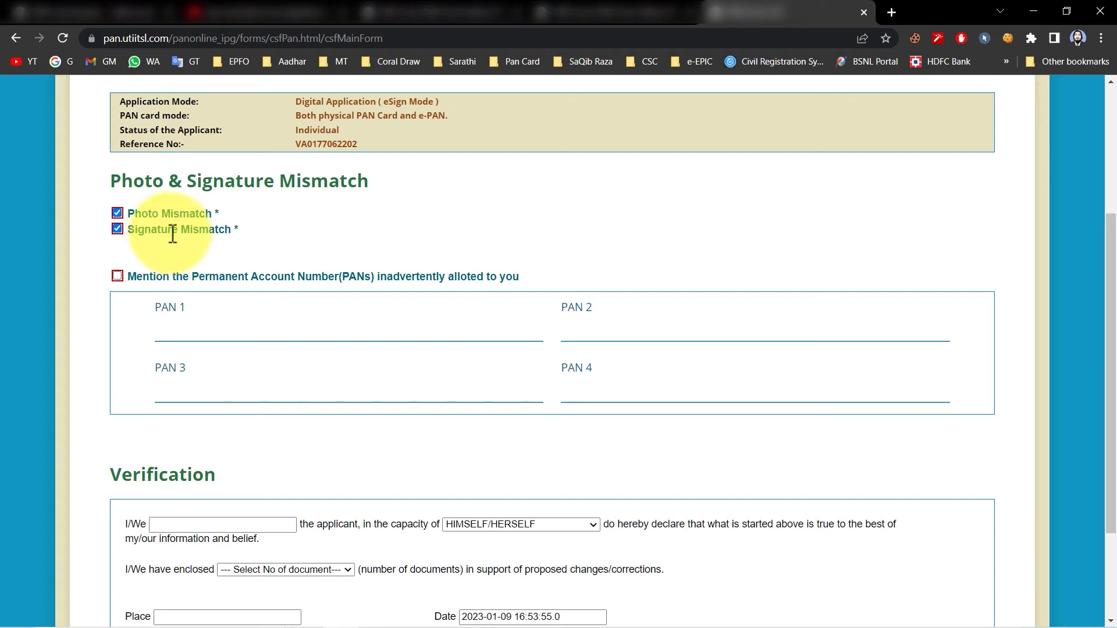
# Untick Photo Mismatch, leaving only Signature Mismatch ticked
pyautogui.click(118, 228)
pyautogui.click(118, 213)
pyautogui.click(118, 228)
pyautogui.scroll(-2, 117, 226)
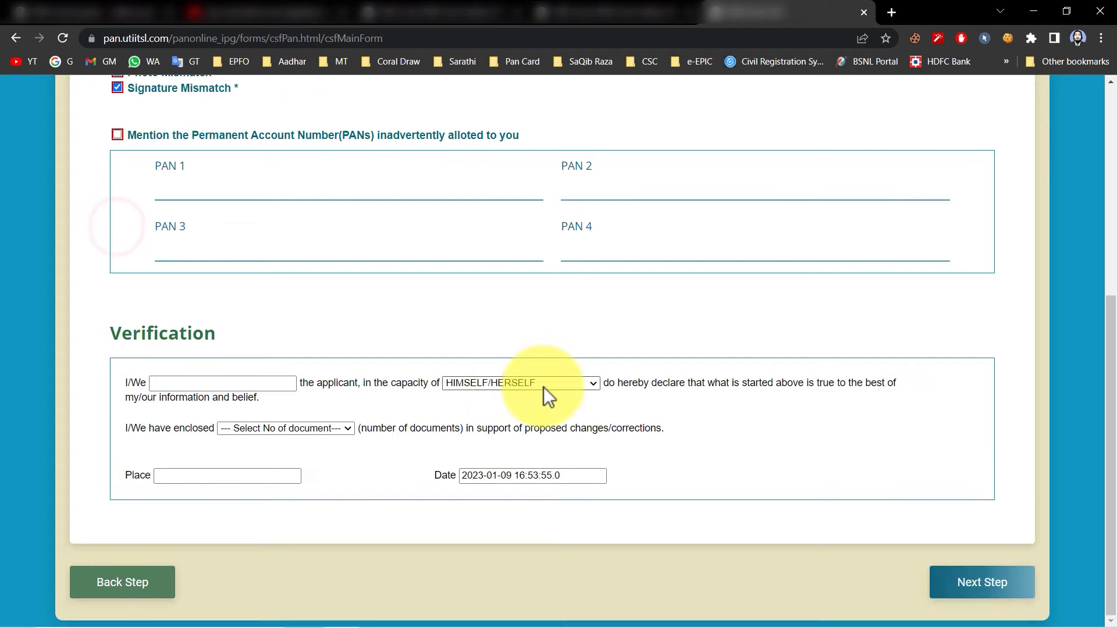
# Fill the declaration with the applicant's name, 2 enclosed documents and the suggested place
pyautogui.click(202, 383)
pyautogui.click(181, 411)
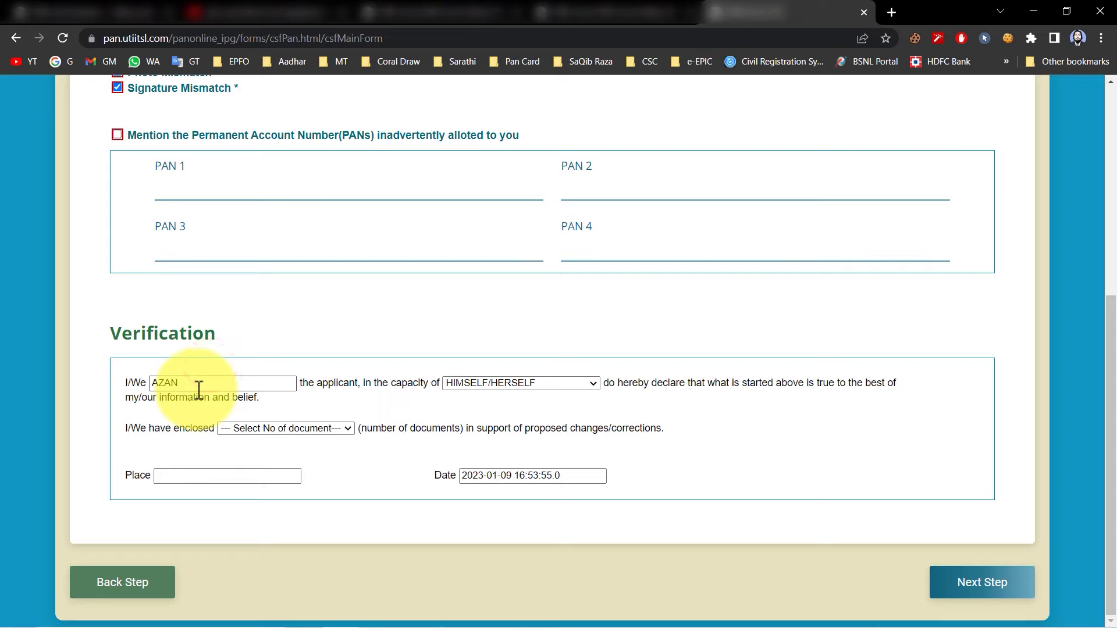
pyautogui.click(240, 427)
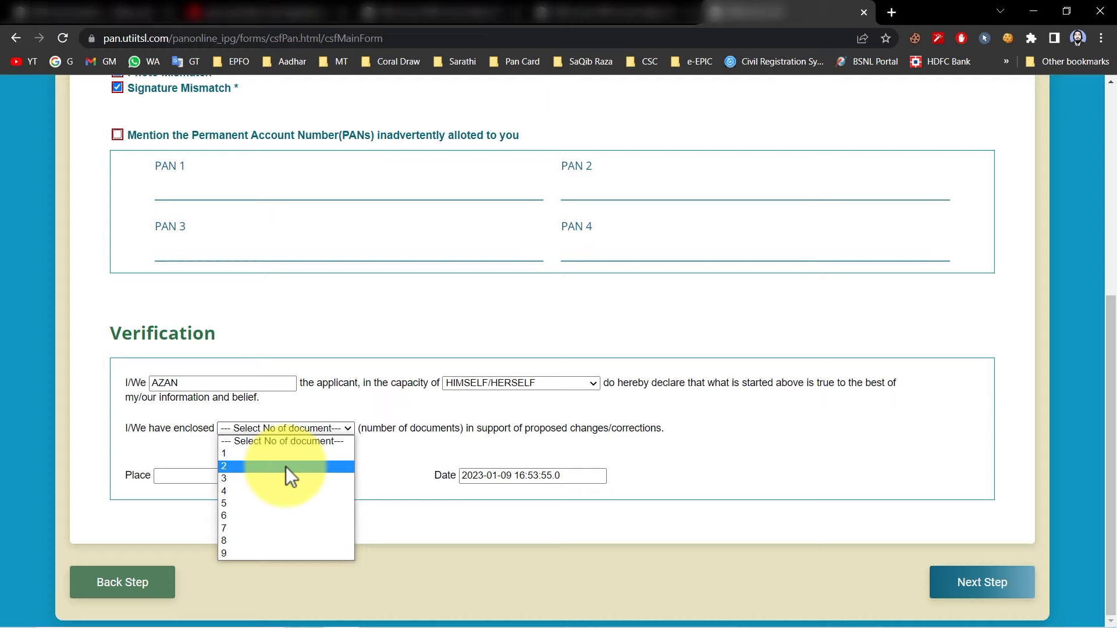
pyautogui.click(240, 466)
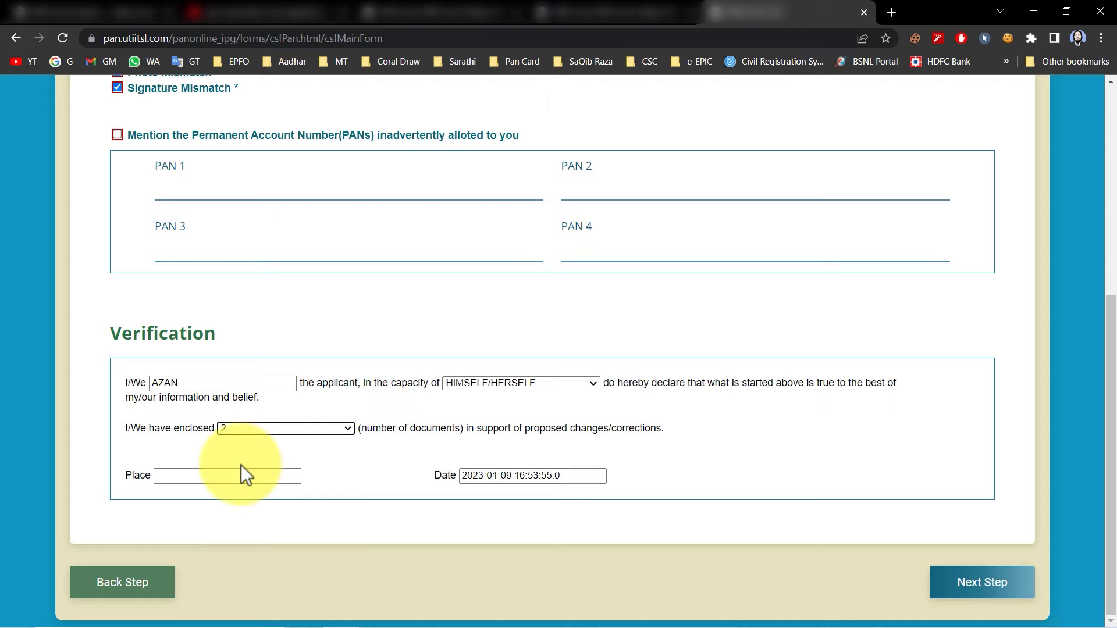
pyautogui.click(266, 432)
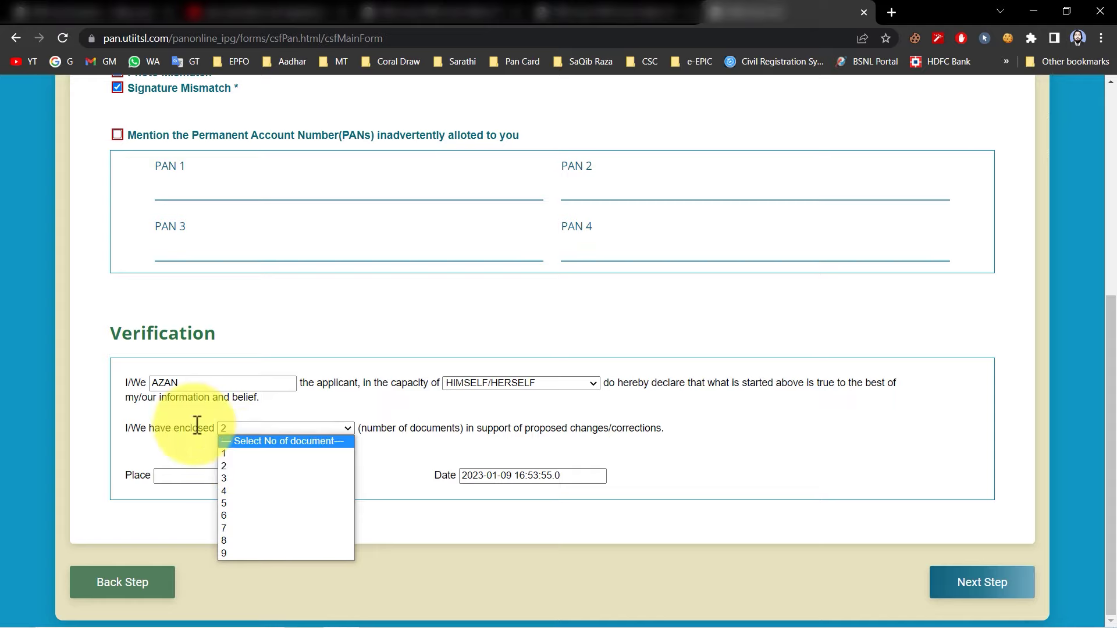
pyautogui.click(188, 456)
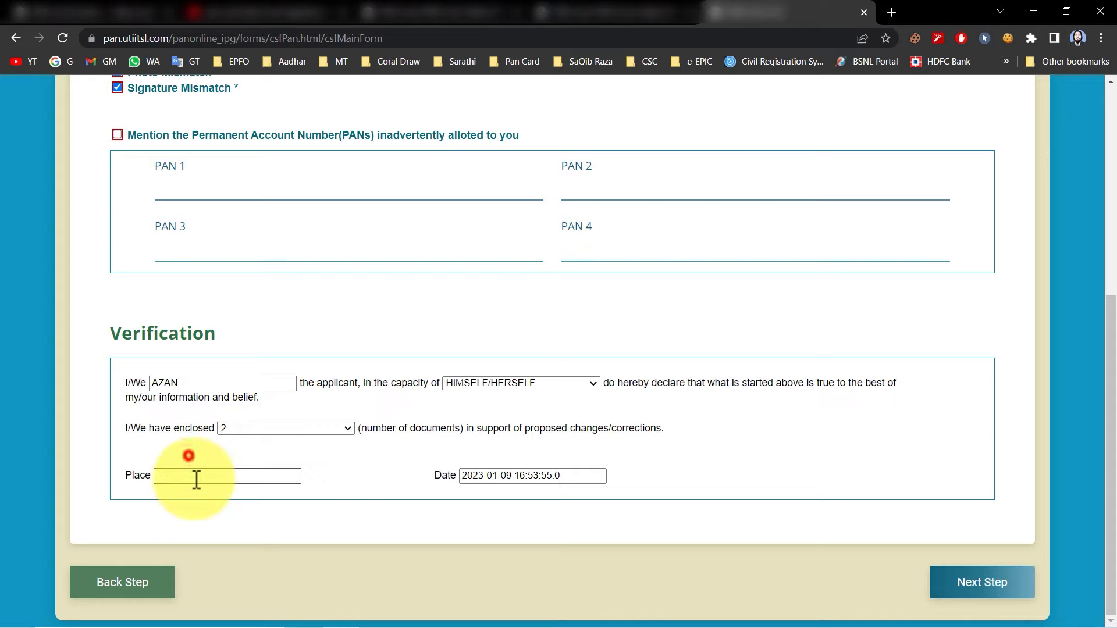
pyautogui.click(196, 479)
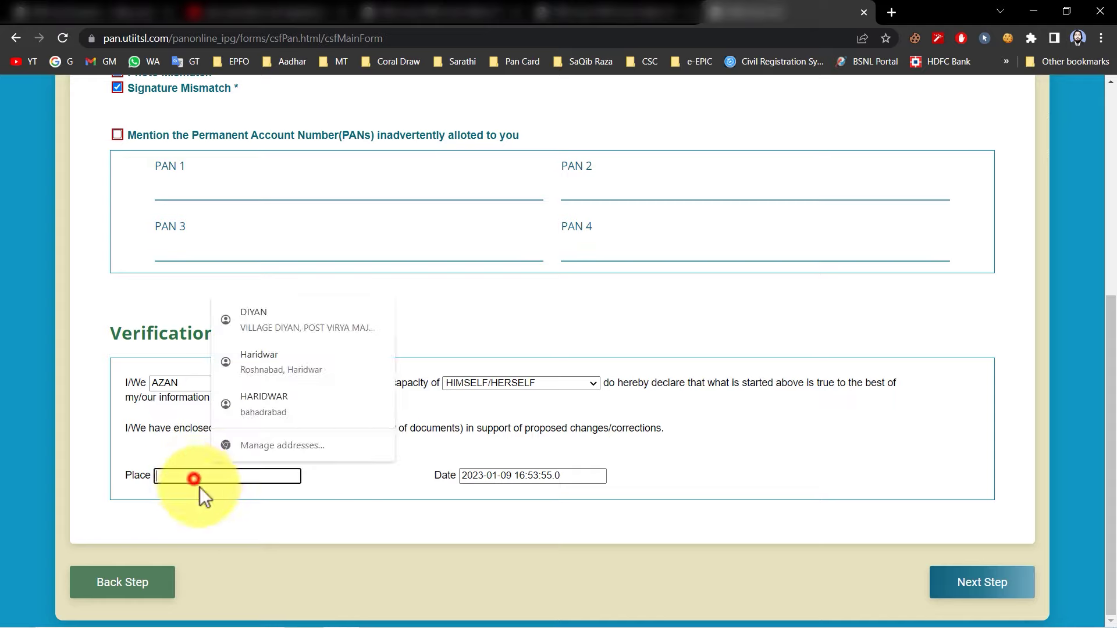
pyautogui.press('Down')
pyautogui.press('Down')
pyautogui.press('Return')
# On Documents Upload, set AADHAAR Card as identity proof with Aadhar card.pdf attached
pyautogui.click(982, 582)
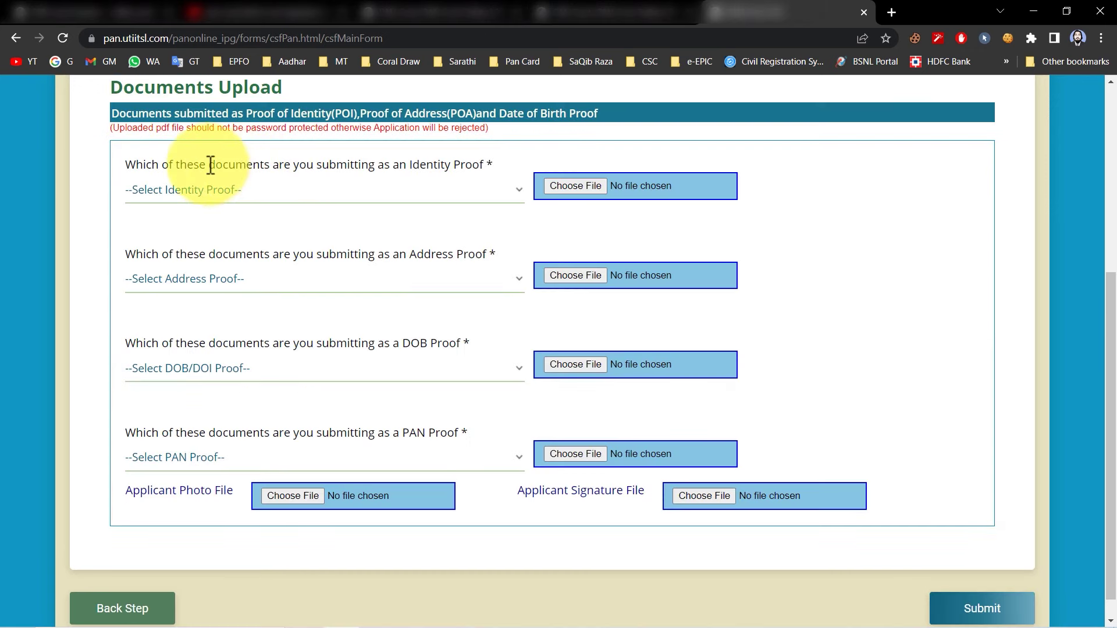
pyautogui.click(437, 187)
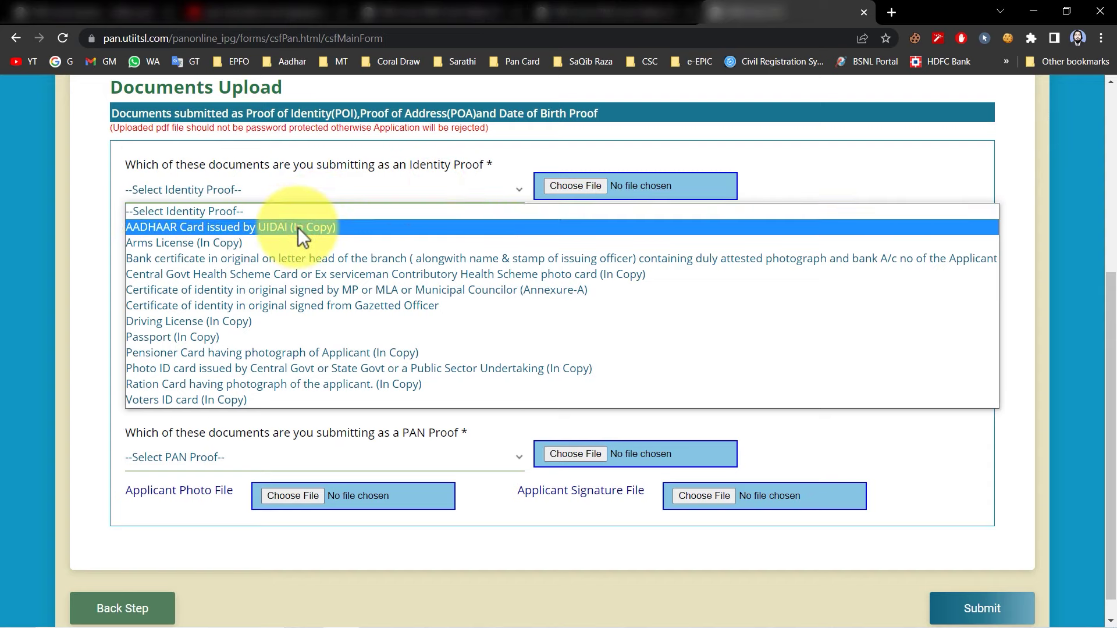
pyautogui.click(298, 228)
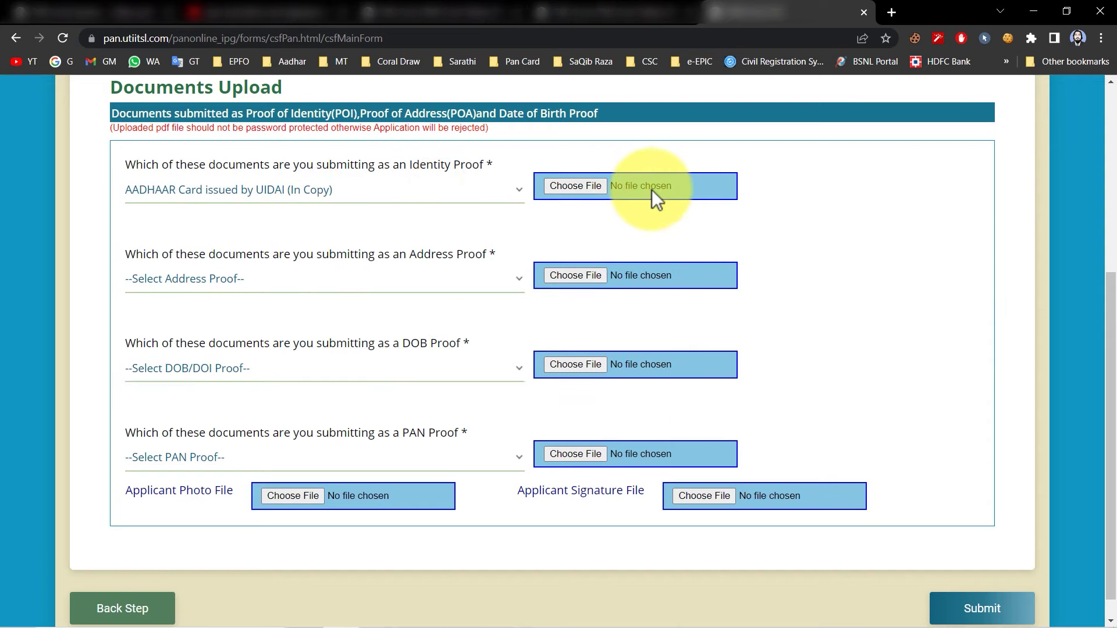
pyautogui.click(581, 186)
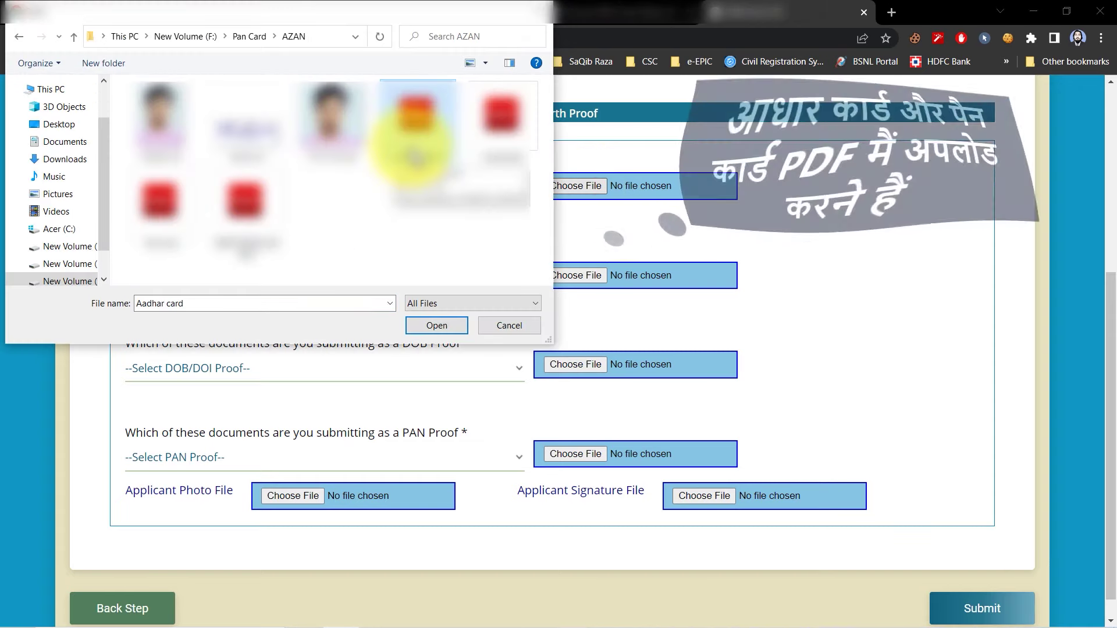
pyautogui.click(437, 325)
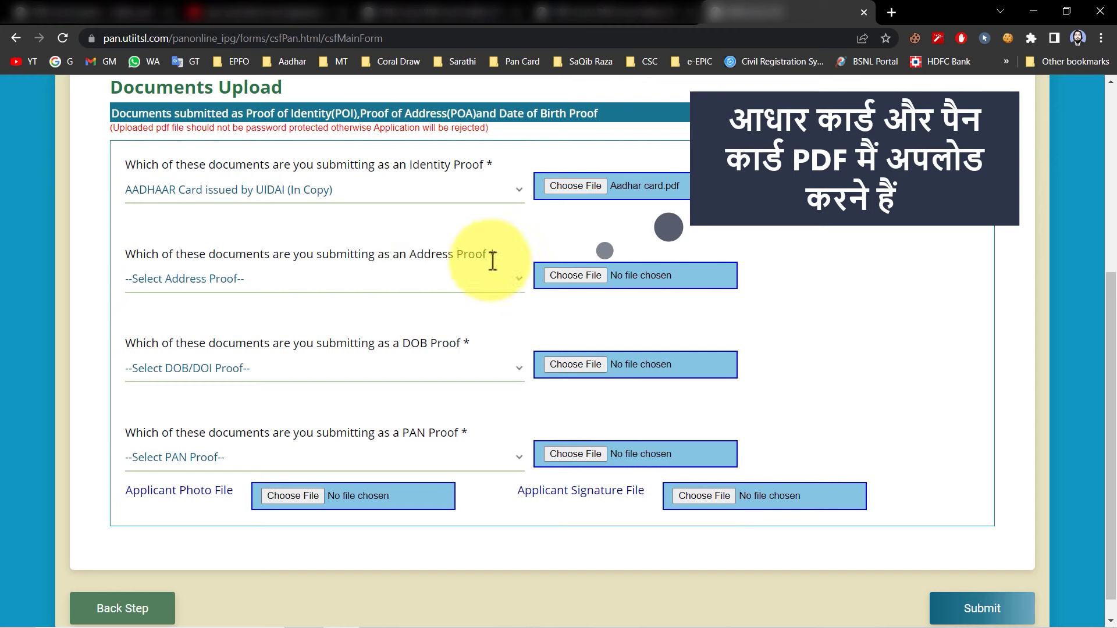
# Set AADHAAR Card as address and DOB proof, attaching Aadhar card.pdf to each
pyautogui.click(431, 281)
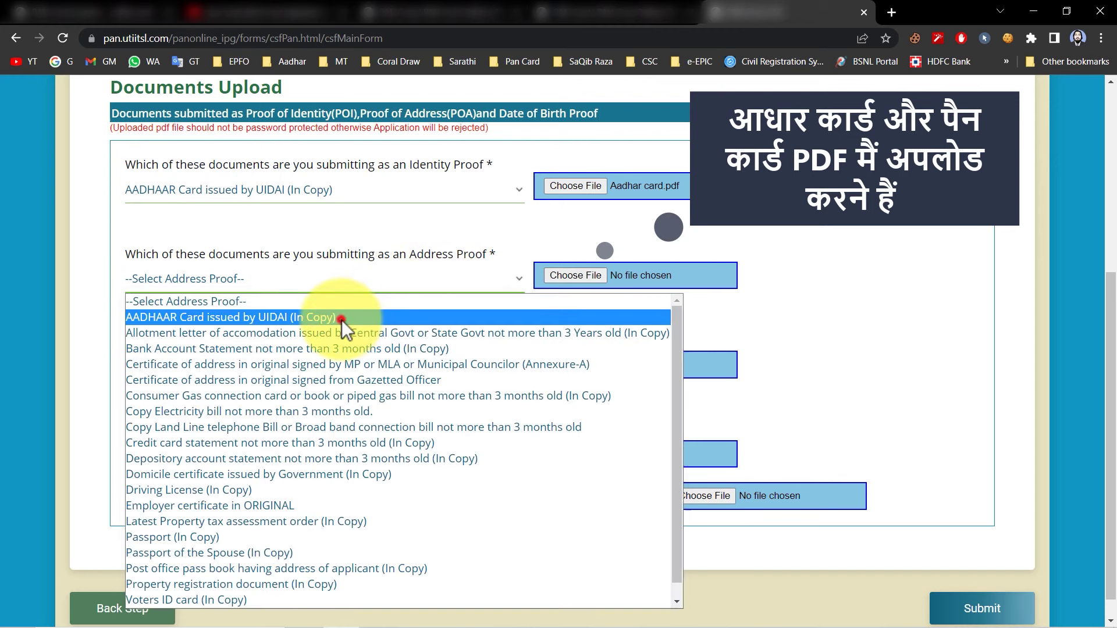
pyautogui.click(342, 319)
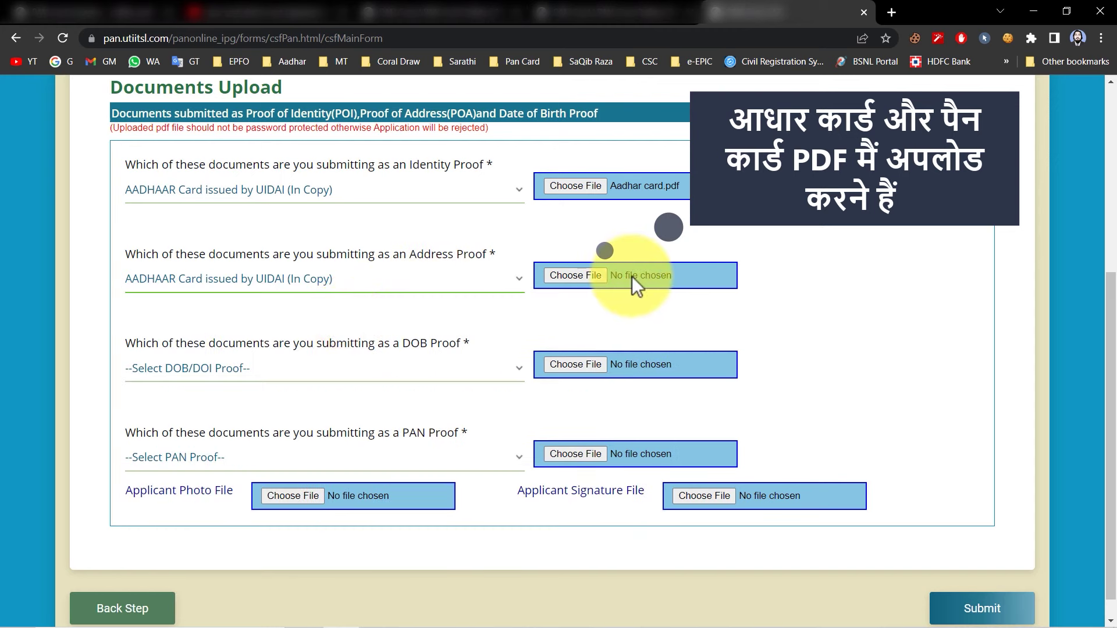
pyautogui.click(593, 275)
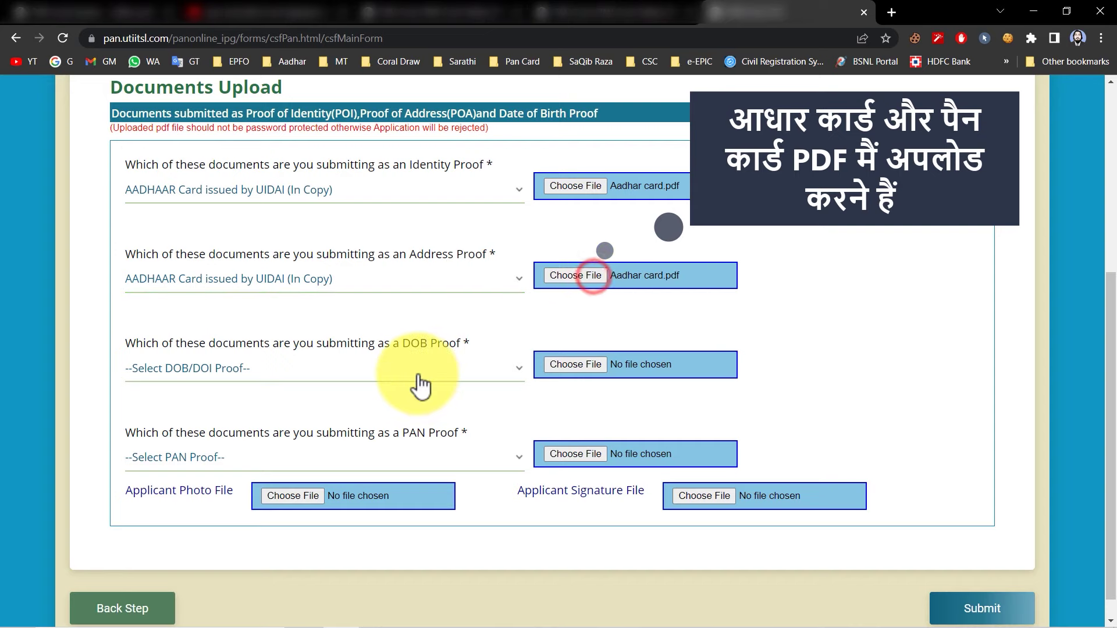
pyautogui.click(419, 379)
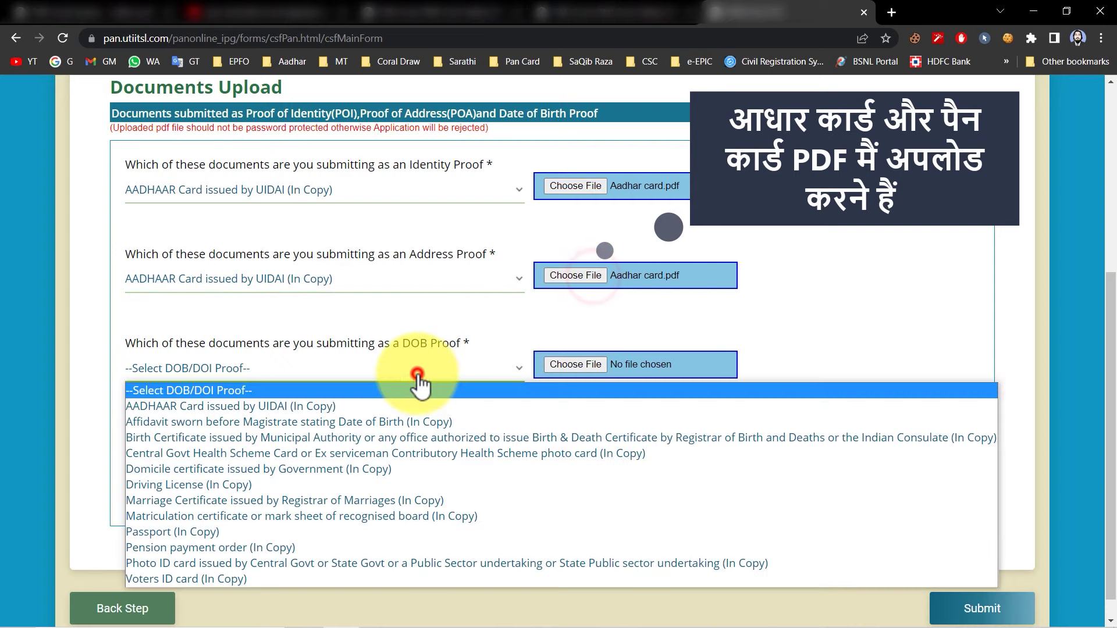
pyautogui.click(325, 407)
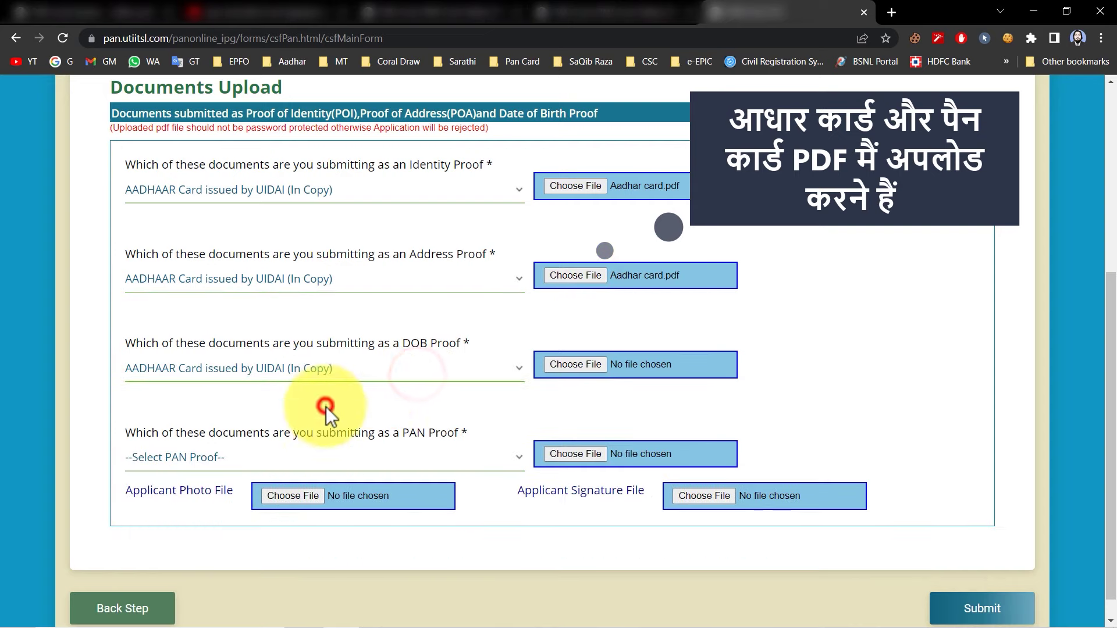
pyautogui.click(601, 364)
pyautogui.click(235, 457)
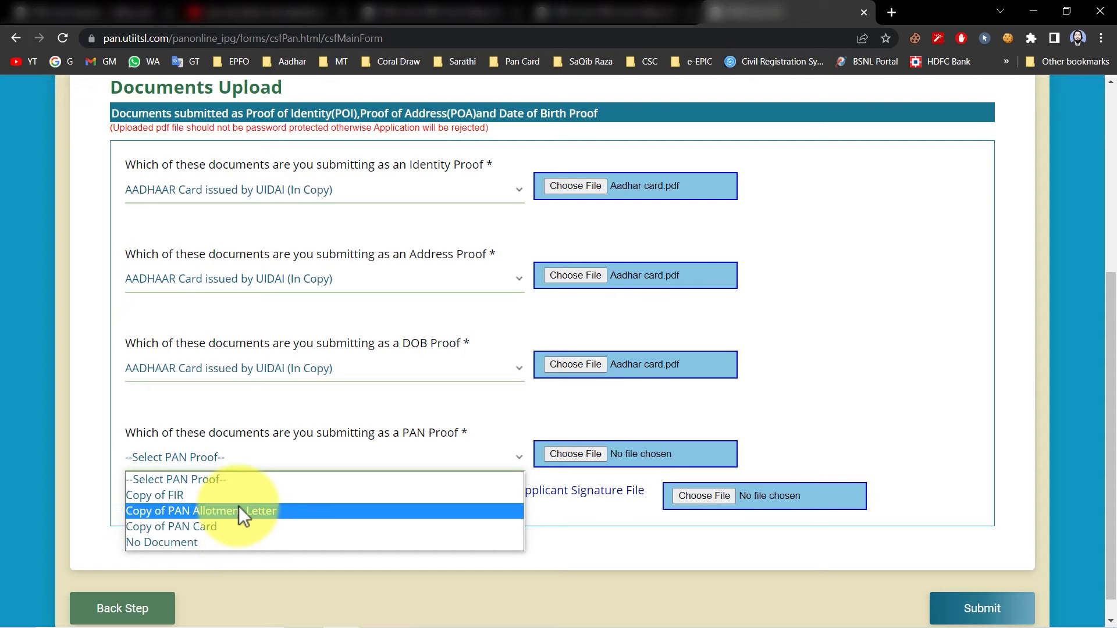
# Attach Pan card.pdf as Copy of PAN Card proof and 213 x 213 px.jpg as the photo
pyautogui.click(215, 528)
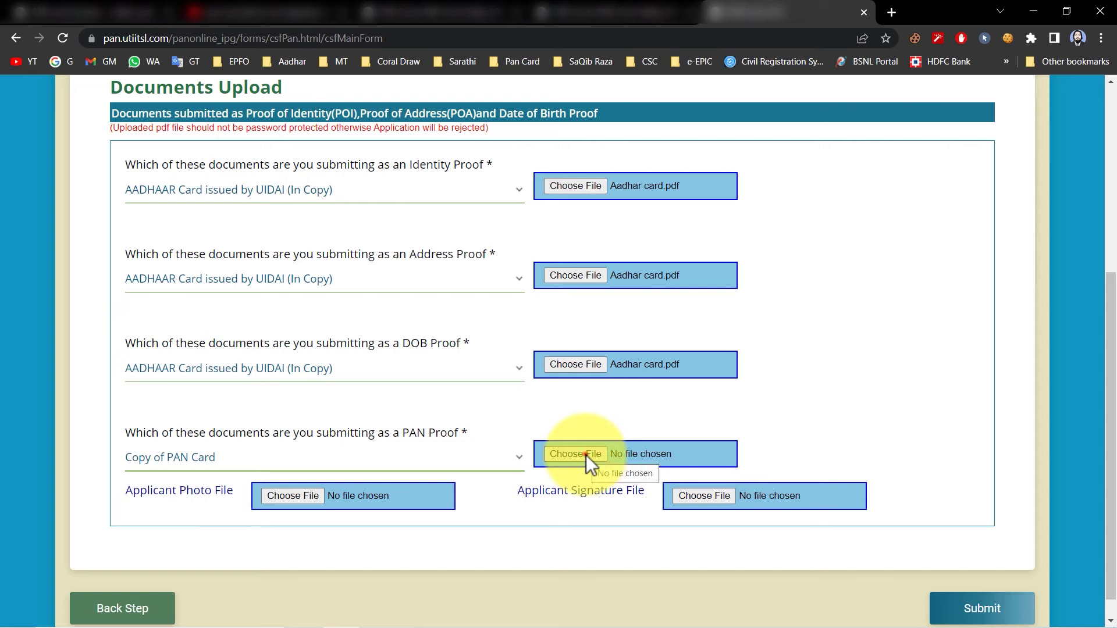
pyautogui.click(585, 455)
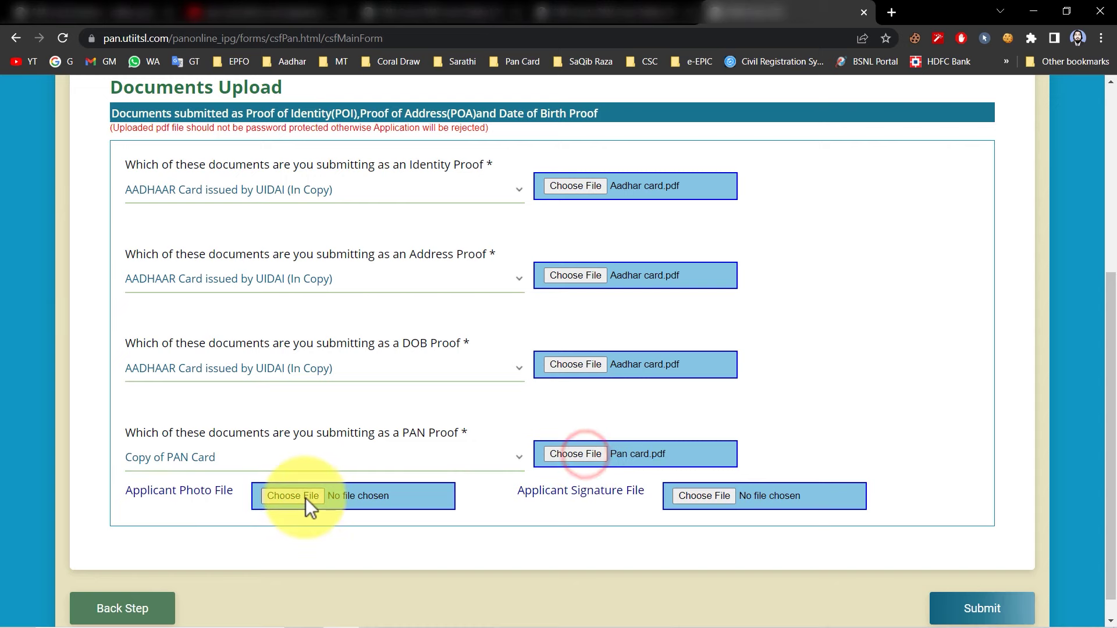
pyautogui.click(306, 498)
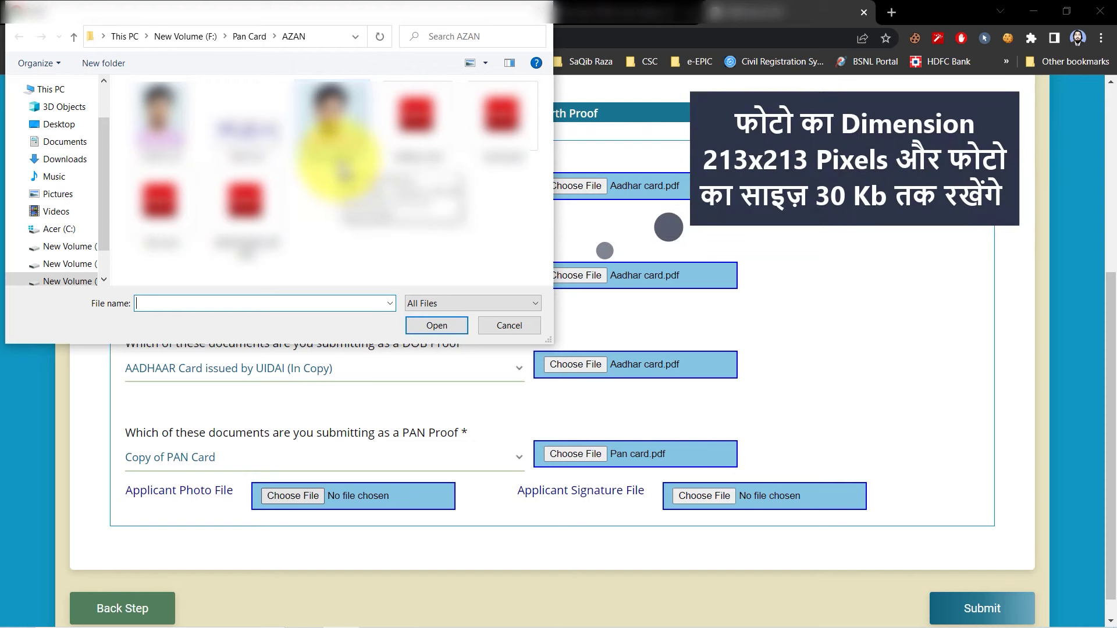
pyautogui.click(343, 170)
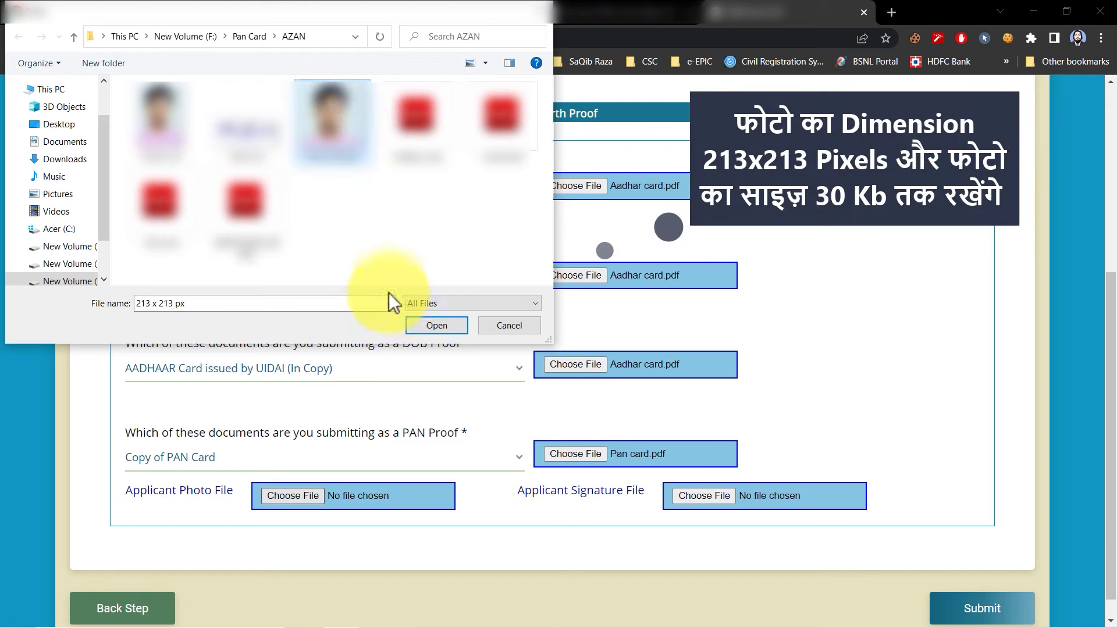
pyautogui.click(437, 326)
pyautogui.click(678, 495)
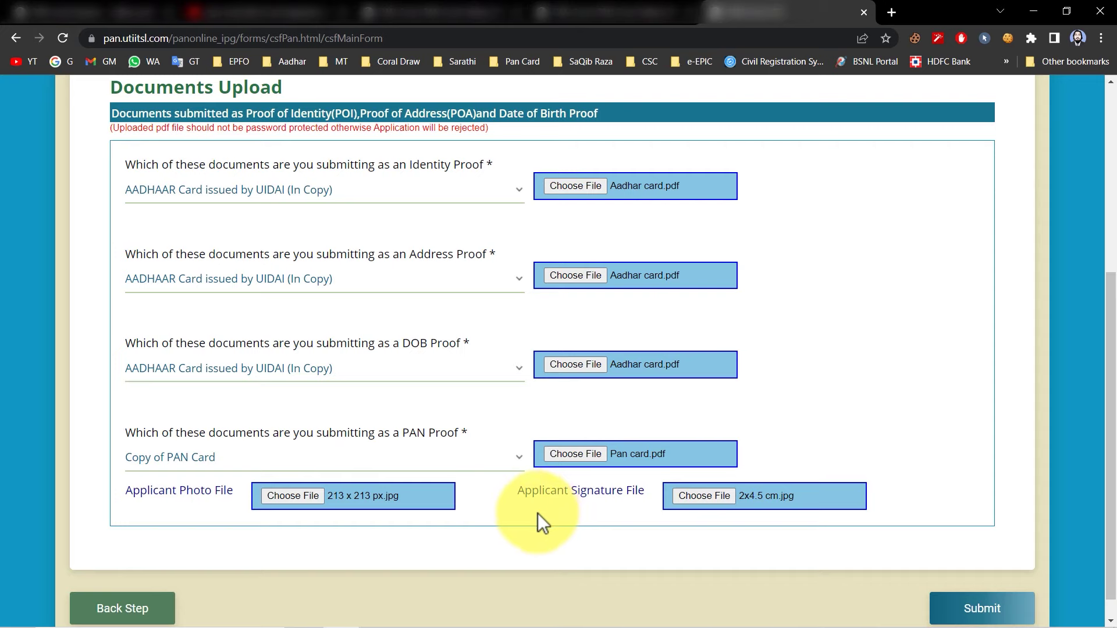
# Submit the CSF form, choose Make Payment, and select BillDesk for the Rs. 106.9 fee
pyautogui.click(1003, 609)
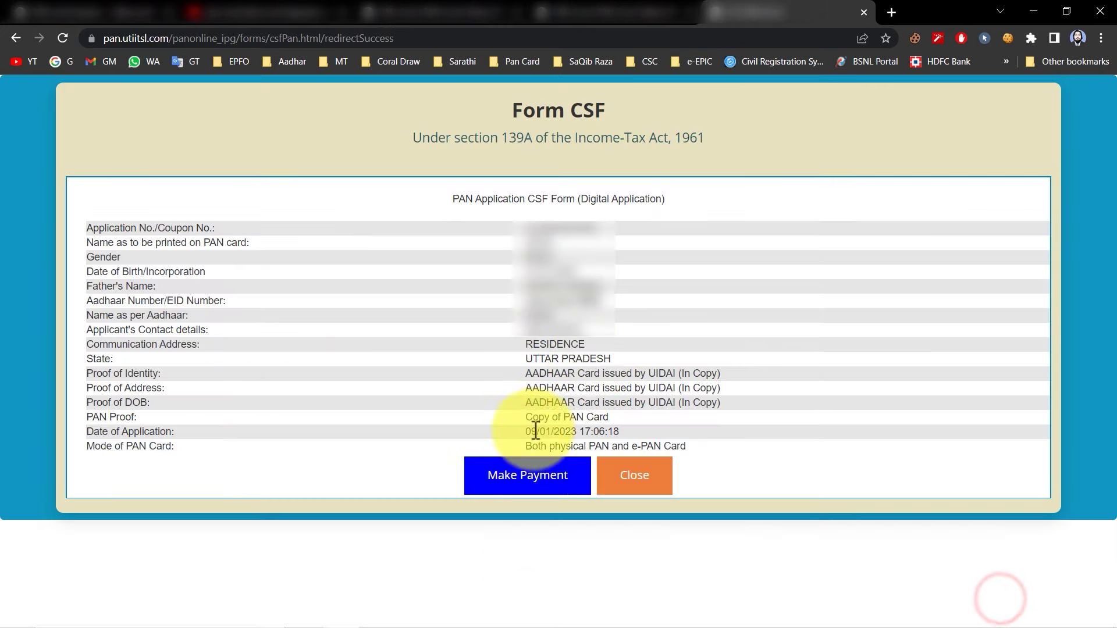
pyautogui.click(533, 481)
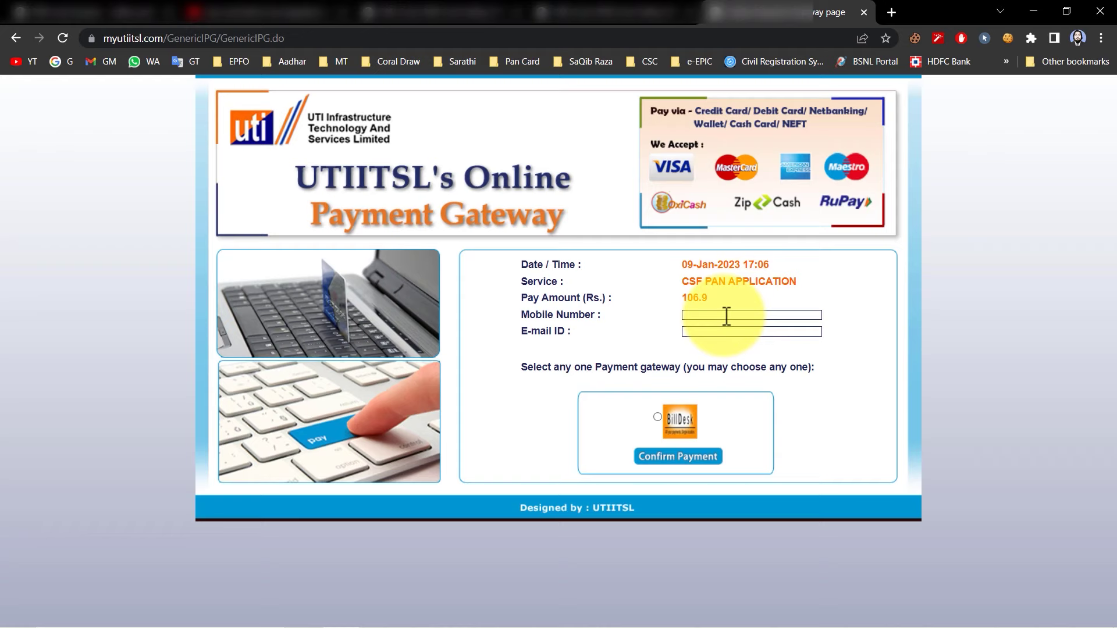
pyautogui.click(663, 418)
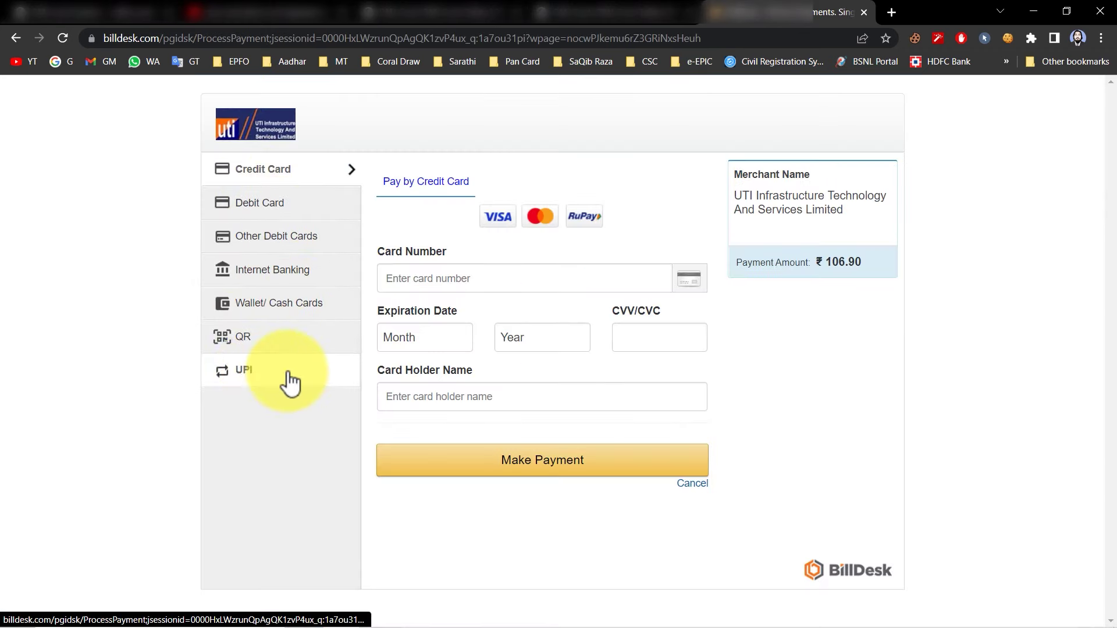
# Pay ₹106.90 by card in BillDesk, verifying with the one-time code received
pyautogui.click(287, 183)
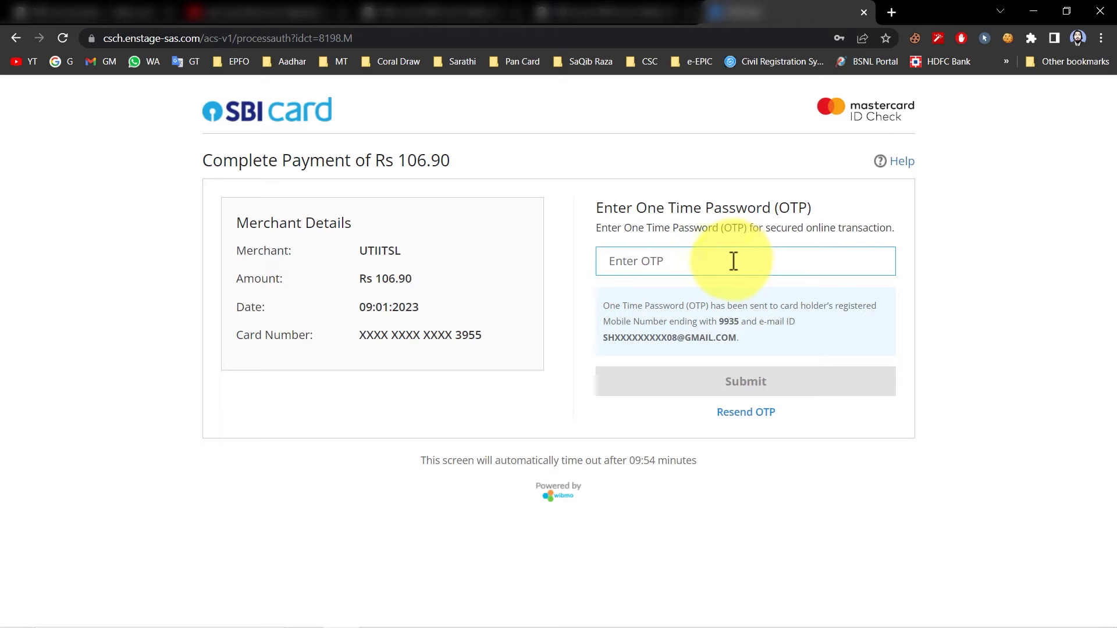
pyautogui.click(673, 261)
pyautogui.write('123456')
pyautogui.click(767, 384)
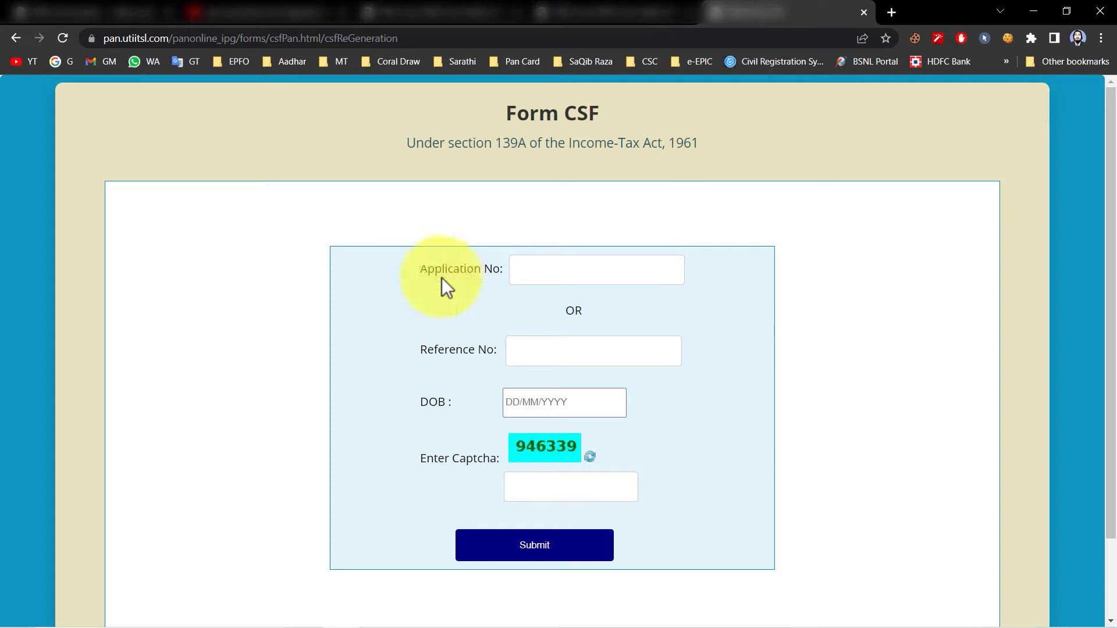
# Enter the application and reference numbers on Form CSF and submit them for e-signing
pyautogui.click(550, 279)
pyautogui.click(573, 363)
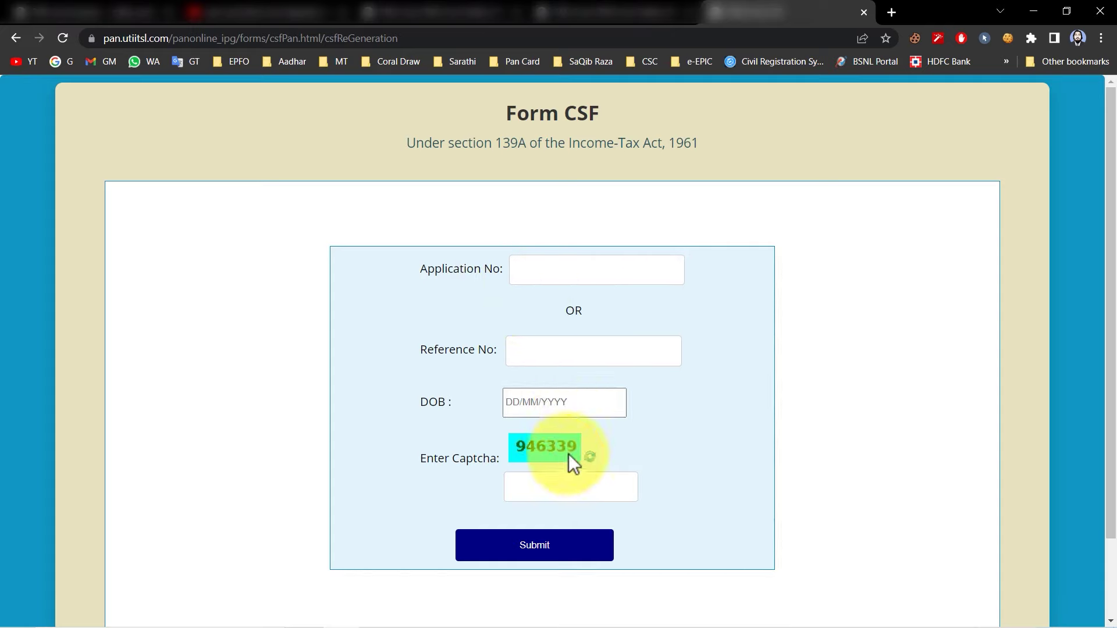
pyautogui.click(553, 549)
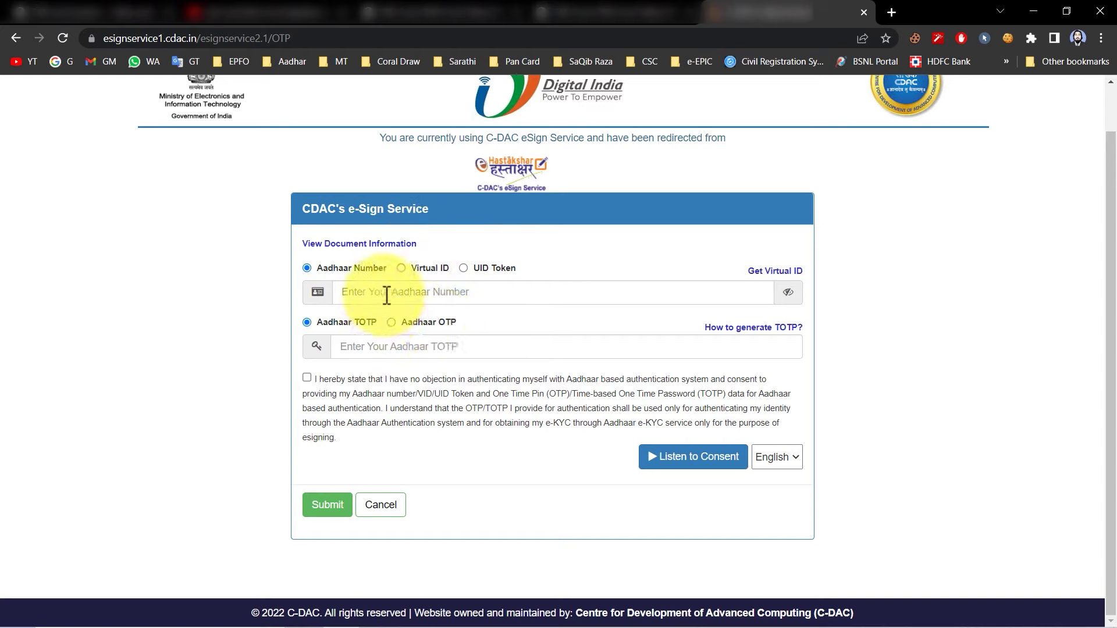
# Choose Aadhaar OTP authentication, request the OTP, and consent to Aadhaar e-signing
pyautogui.click(391, 322)
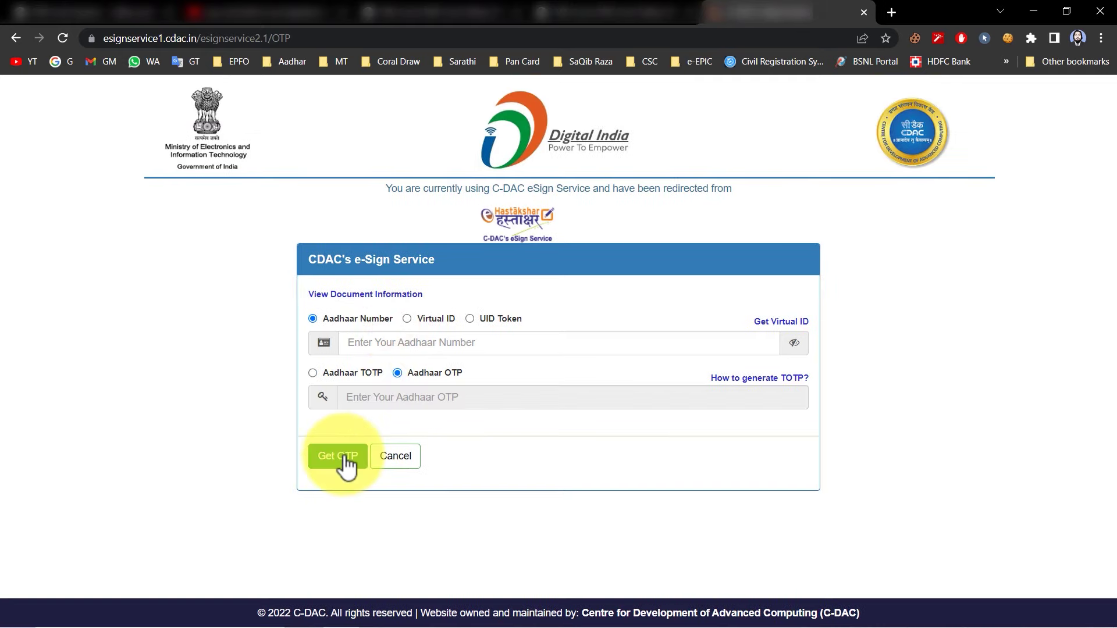
pyautogui.click(344, 456)
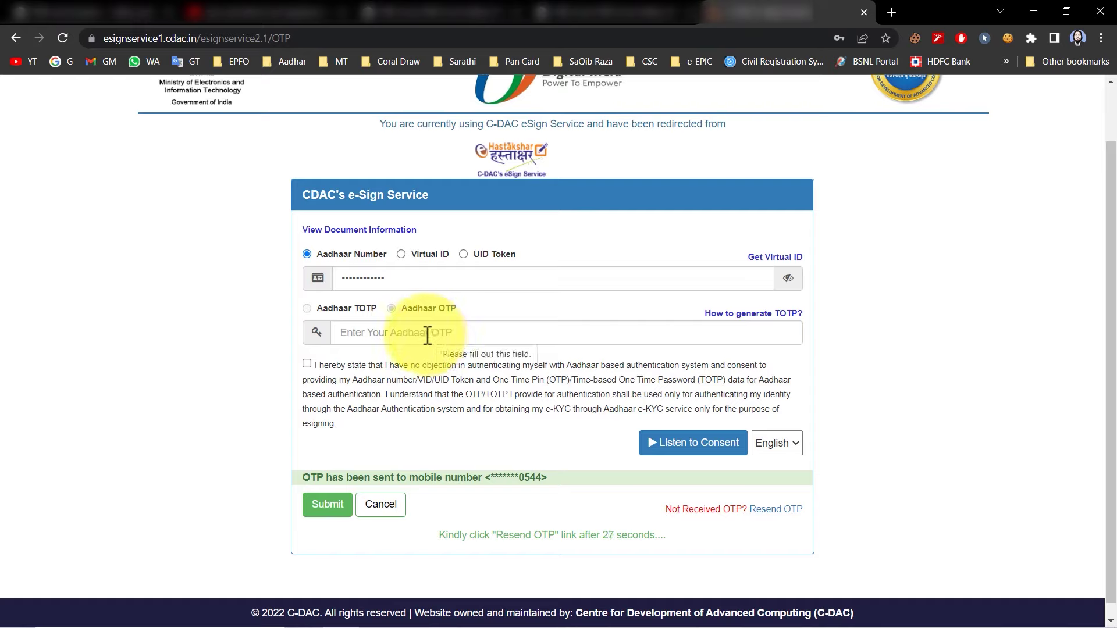
pyautogui.click(307, 365)
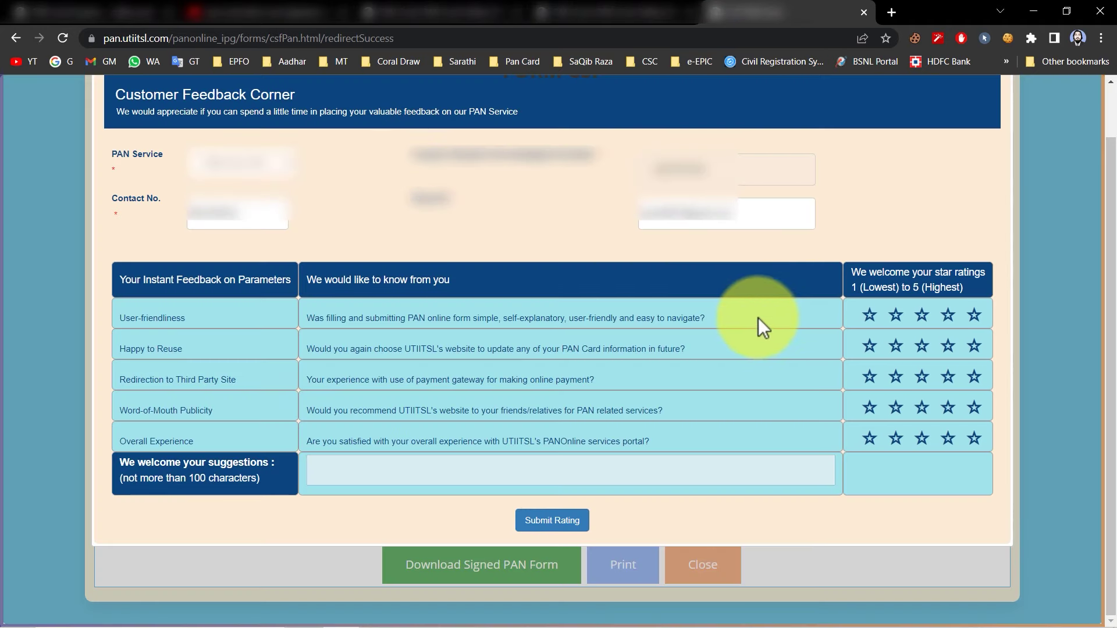
# Submit a four-star feedback rating and acknowledge the Aadhaar match notice
pyautogui.click(950, 317)
pyautogui.click(568, 534)
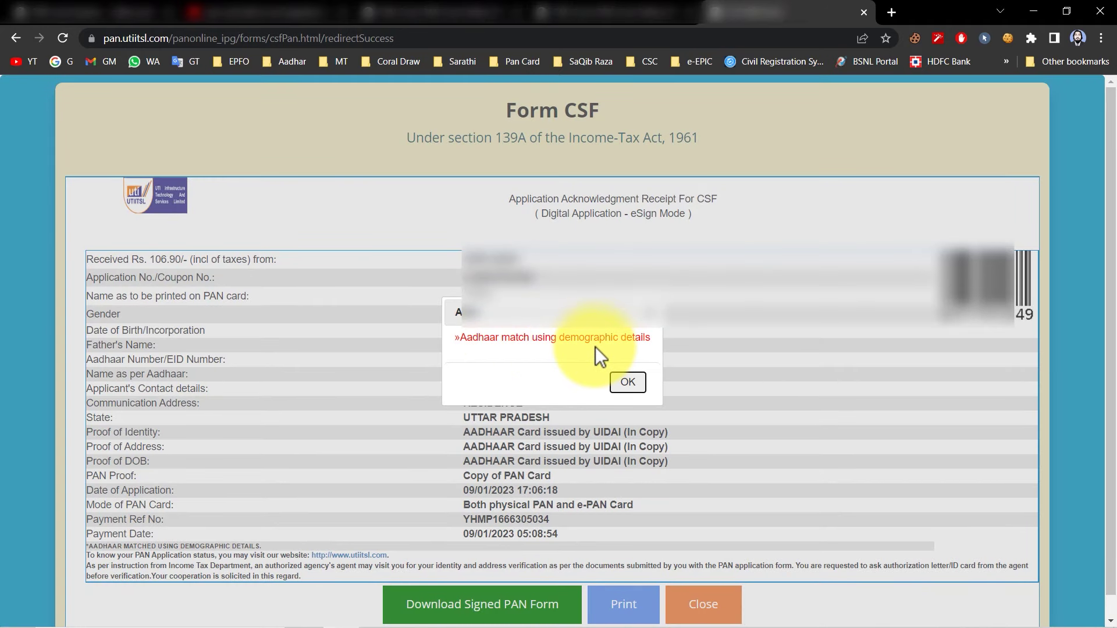
pyautogui.click(628, 381)
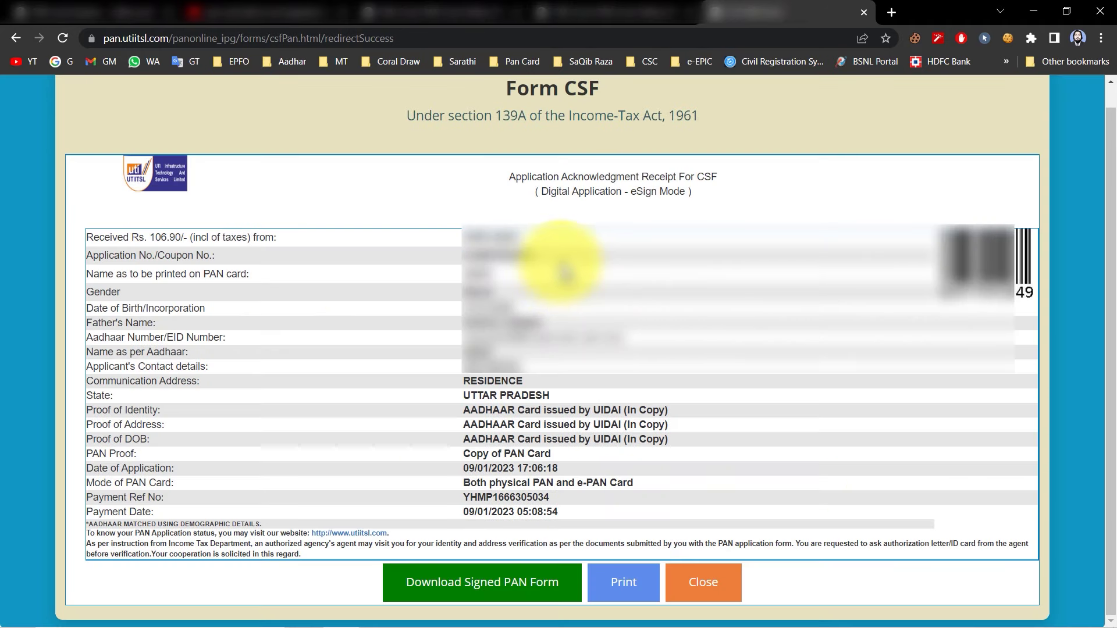